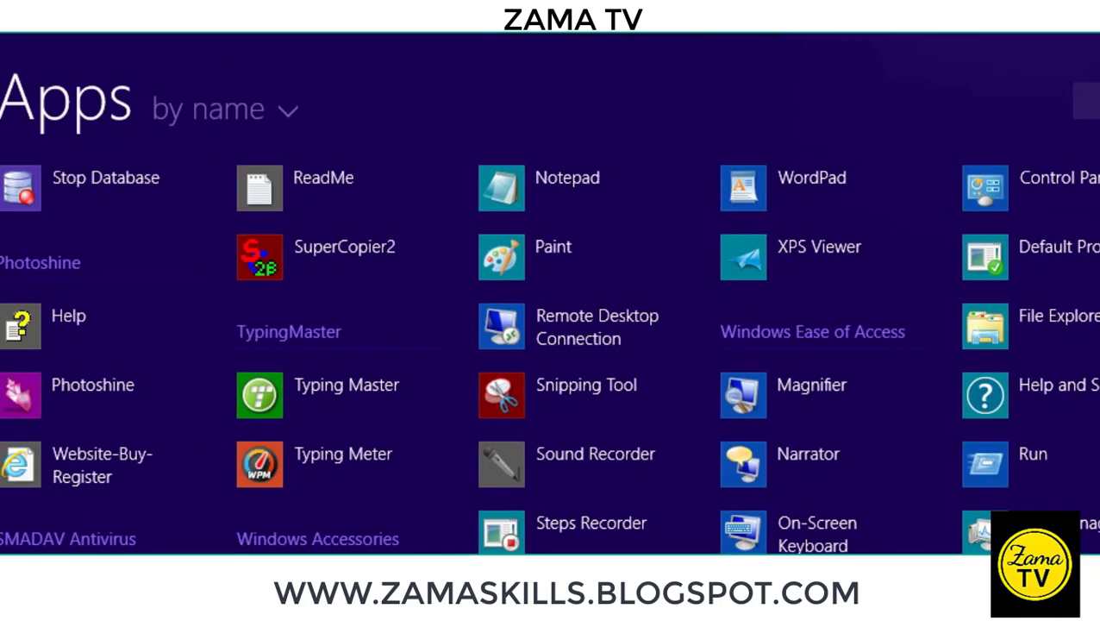
- Launch Microsoft Office Word 2007 from the Windows 8 Start screen's Apps view
{"action": "scroll", "coordinate": [550, 345], "scroll_direction": "left", "scroll_amount": 5}
{"action": "left_click", "coordinate": [351, 545]}
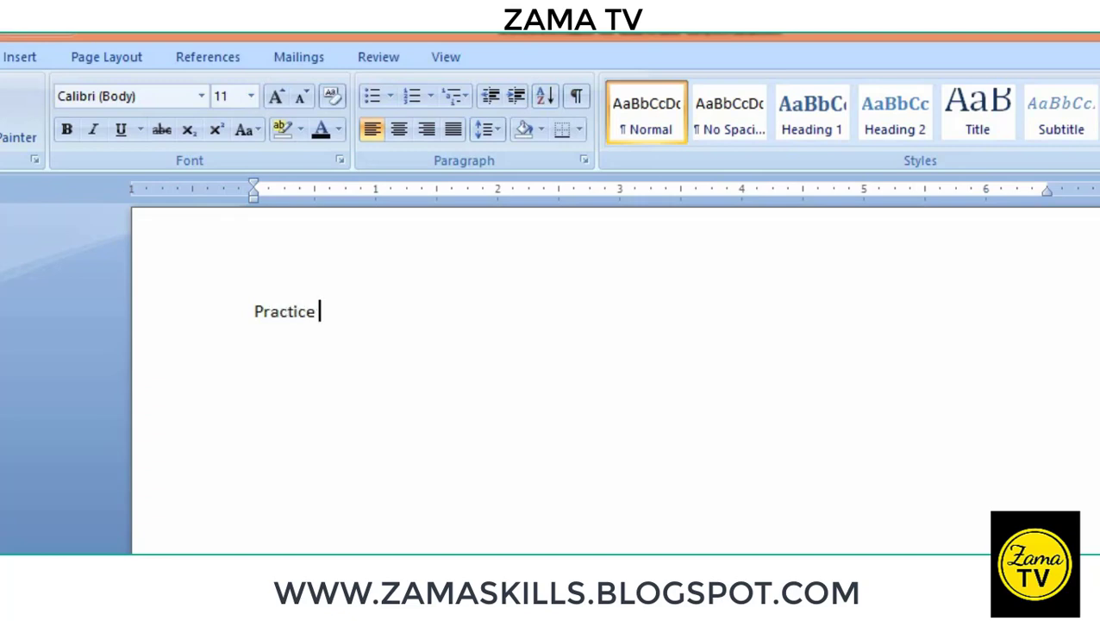
- Finish typing 'Practice make perfect.' on the first line and return the cursor before 'Practice'
{"action": "type", "text": "make perf"}
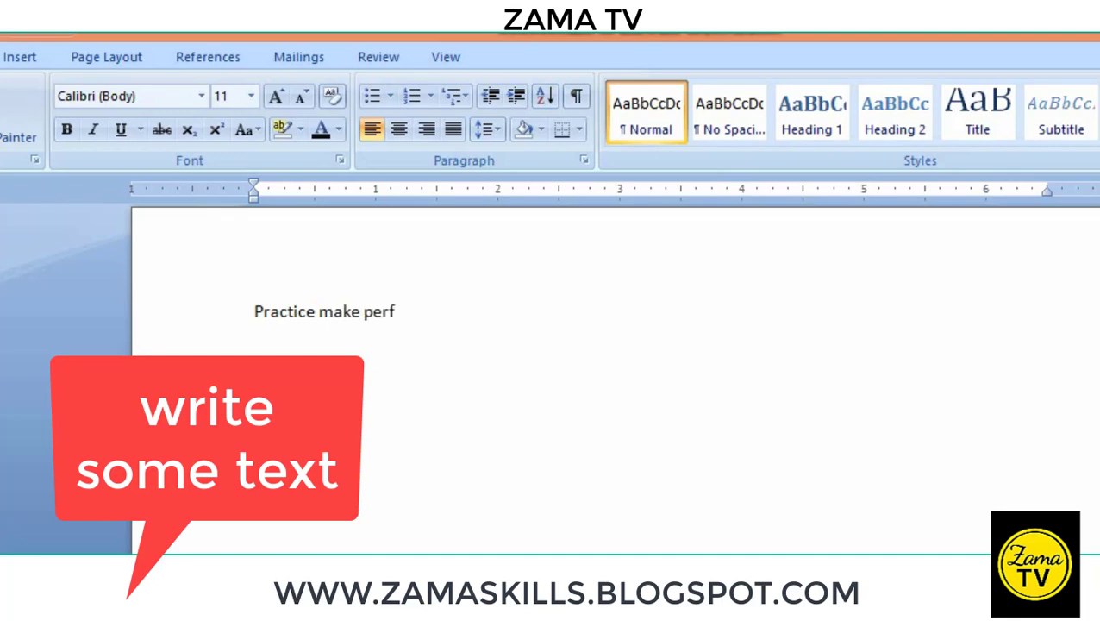
{"action": "type", "text": "/"}
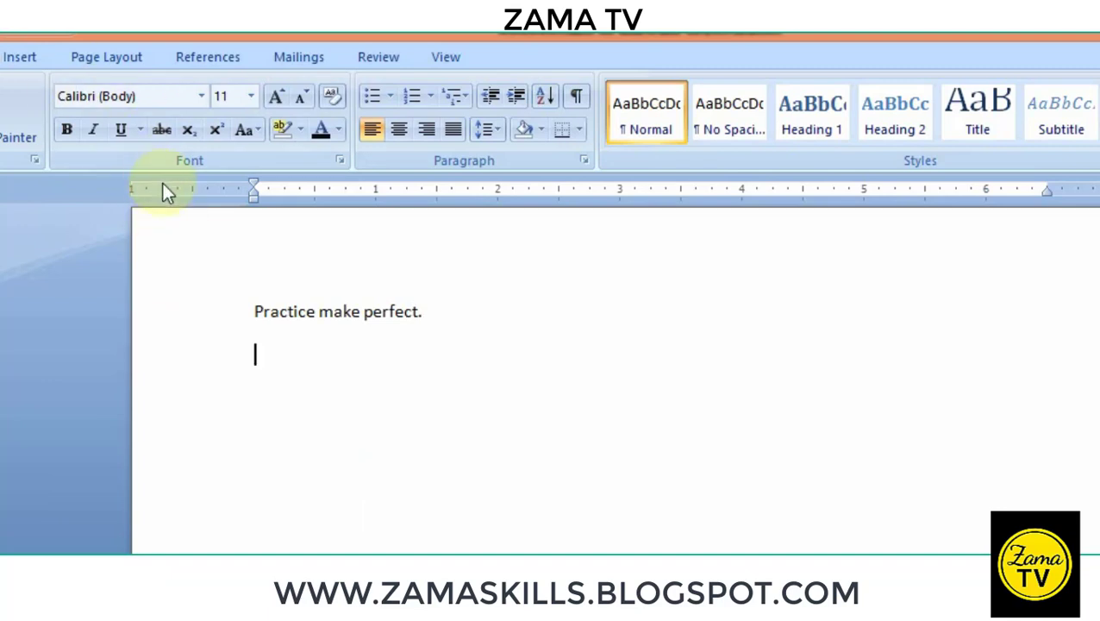
{"action": "left_click", "coordinate": [253, 319]}
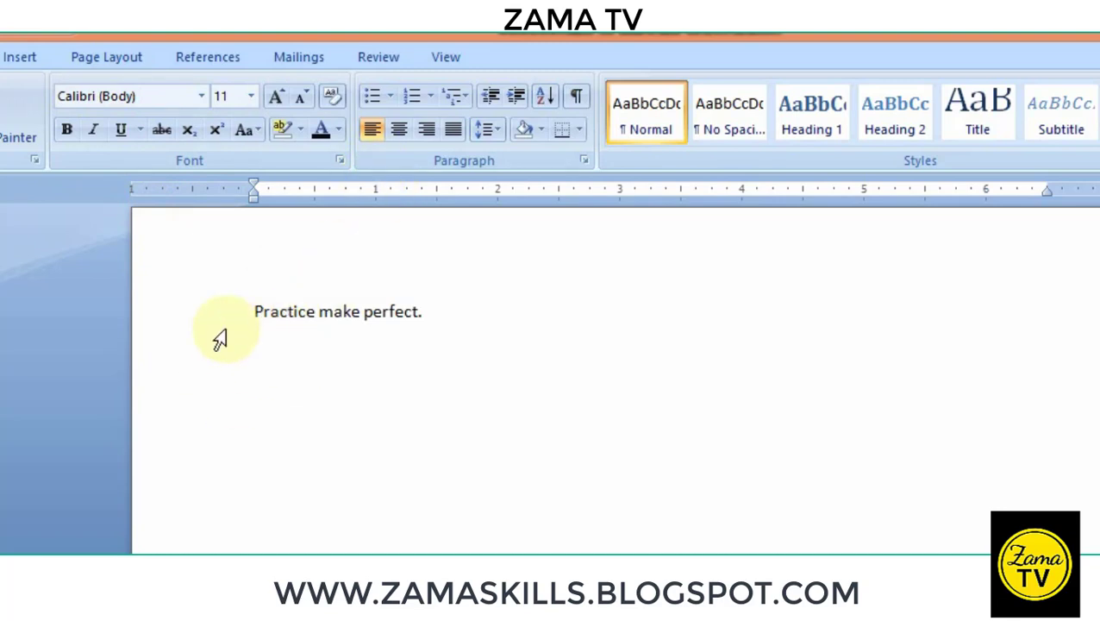
- Set the sentence to font size 16 from the Font Size list
{"action": "left_click_drag", "start_coordinate": [250, 313], "coordinate": [489, 315]}
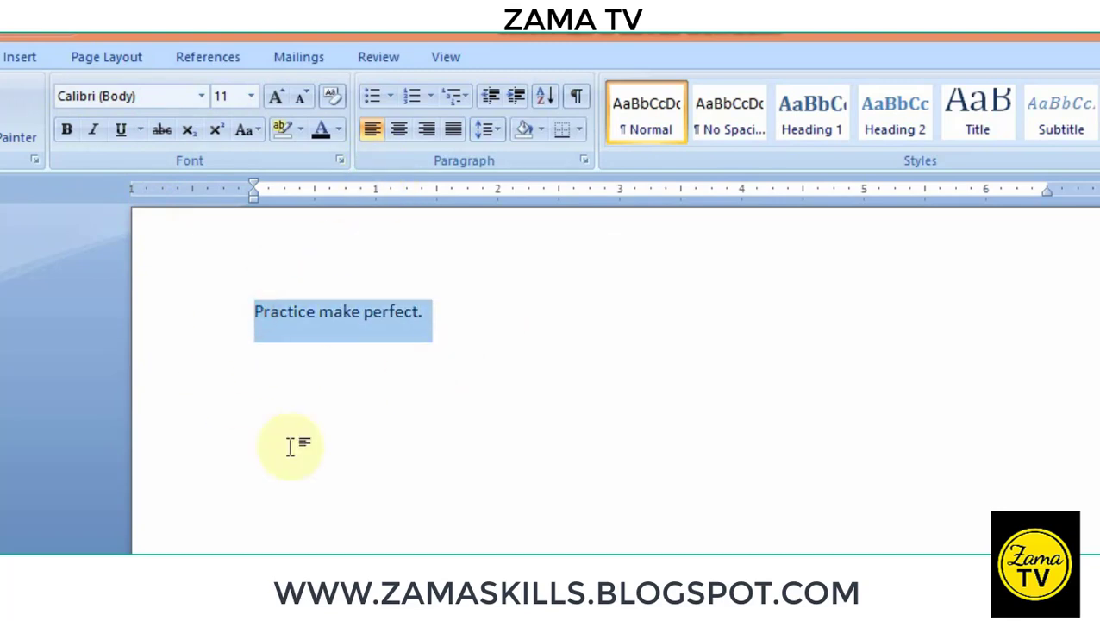
{"action": "left_click", "coordinate": [402, 539]}
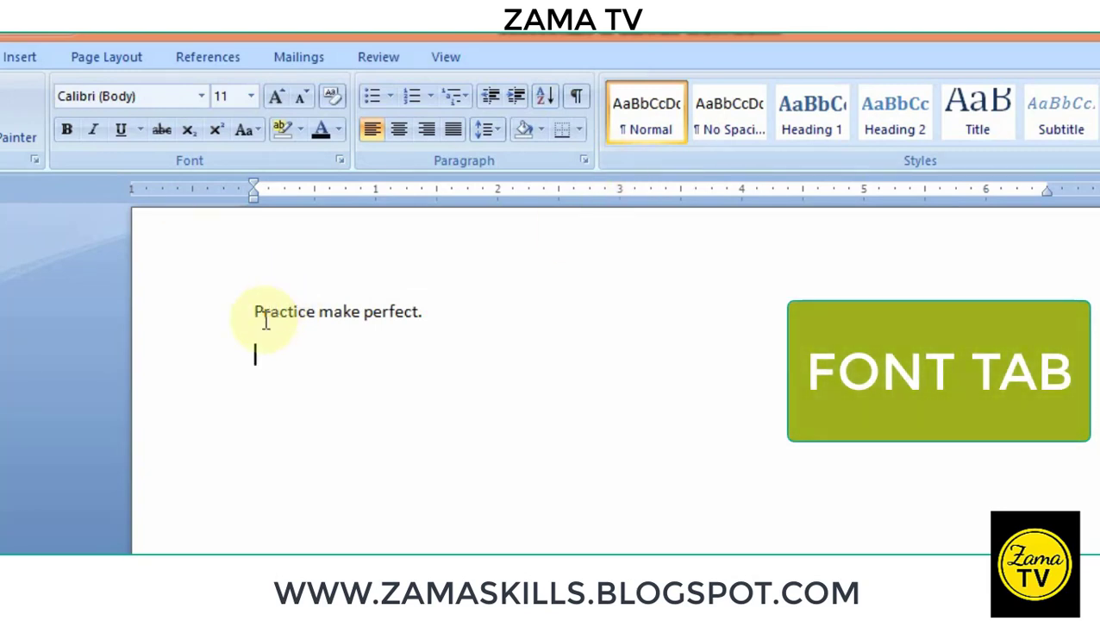
{"action": "left_click_drag", "start_coordinate": [252, 313], "coordinate": [430, 324]}
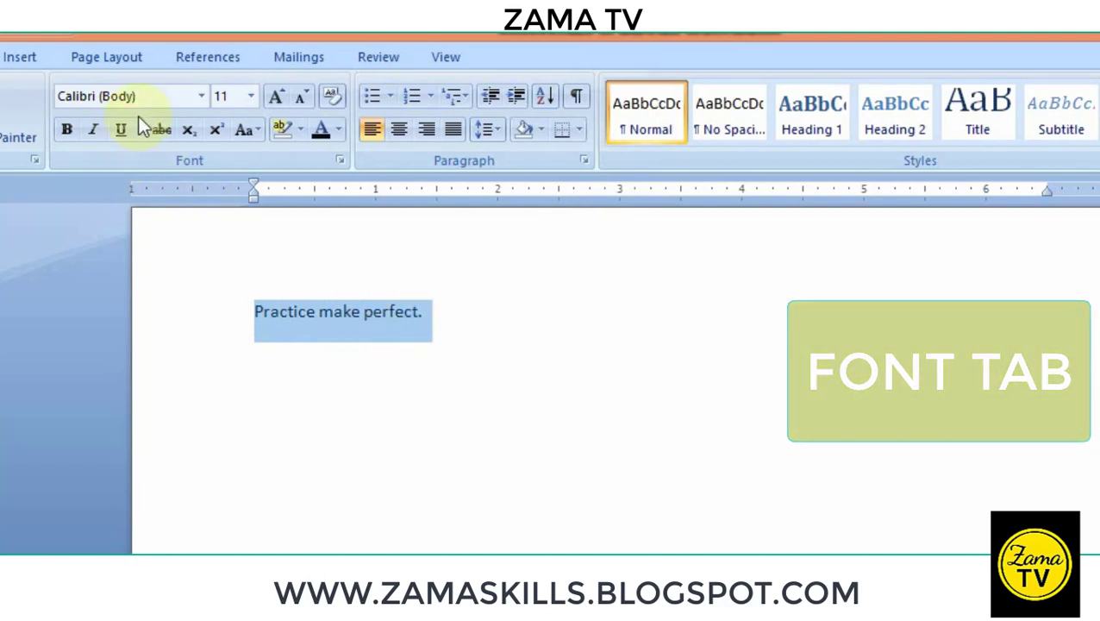
{"action": "left_click", "coordinate": [250, 97]}
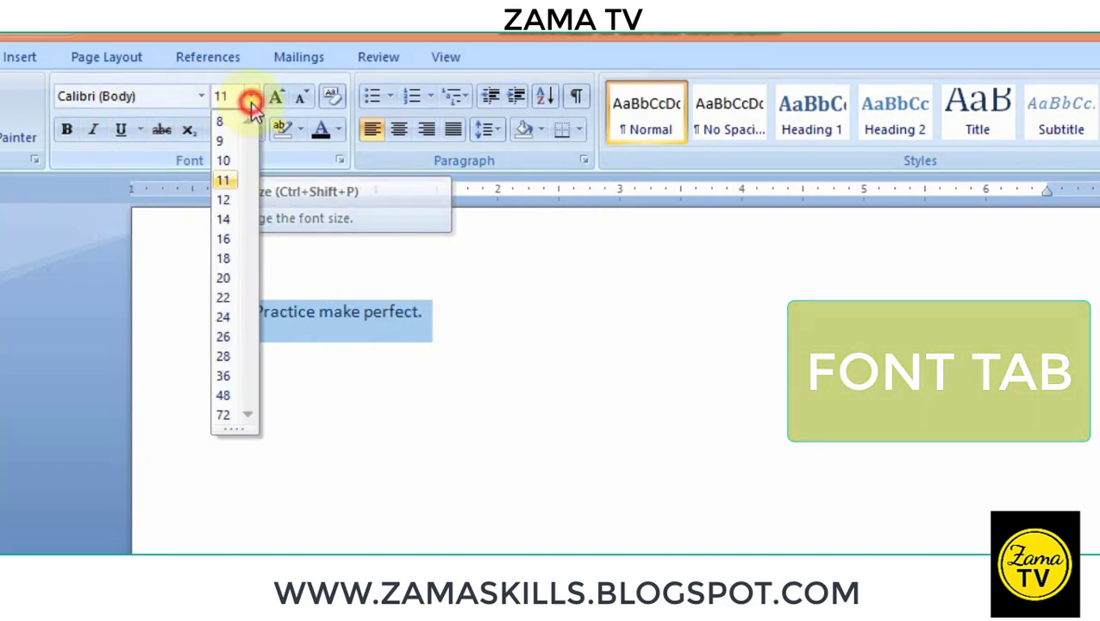
{"action": "left_click", "coordinate": [224, 241]}
{"action": "left_click", "coordinate": [392, 477]}
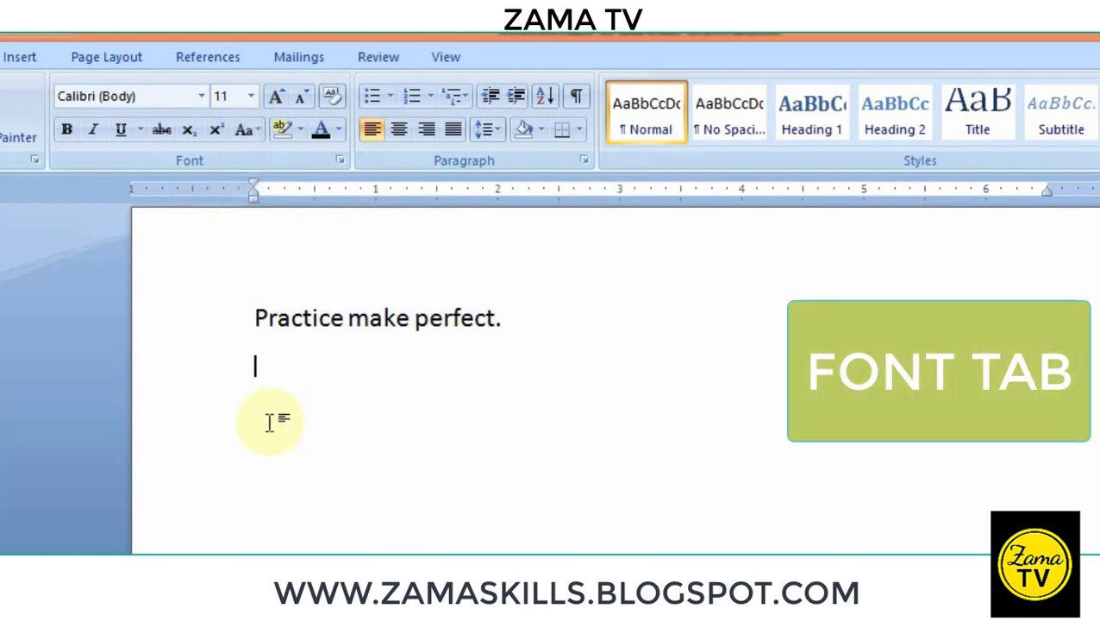
- Use Grow Font and Shrink Font until the sentence reaches size 24
{"action": "left_click_drag", "start_coordinate": [253, 318], "coordinate": [543, 322]}
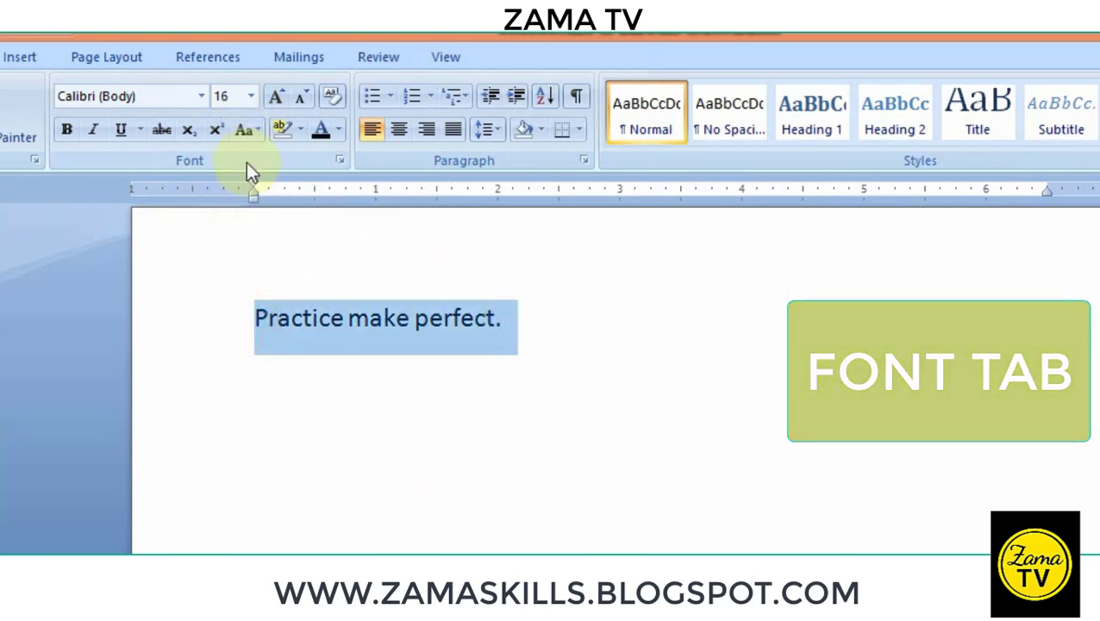
{"action": "left_click", "coordinate": [272, 98]}
{"action": "left_click", "coordinate": [272, 97]}
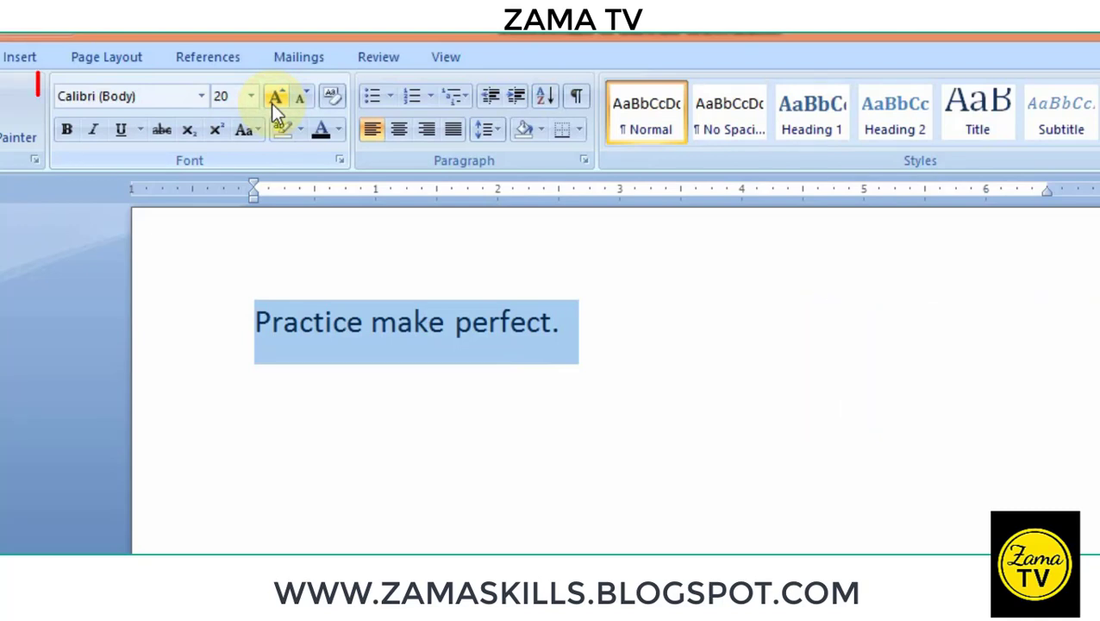
{"action": "left_click", "coordinate": [272, 98]}
{"action": "left_click", "coordinate": [293, 98]}
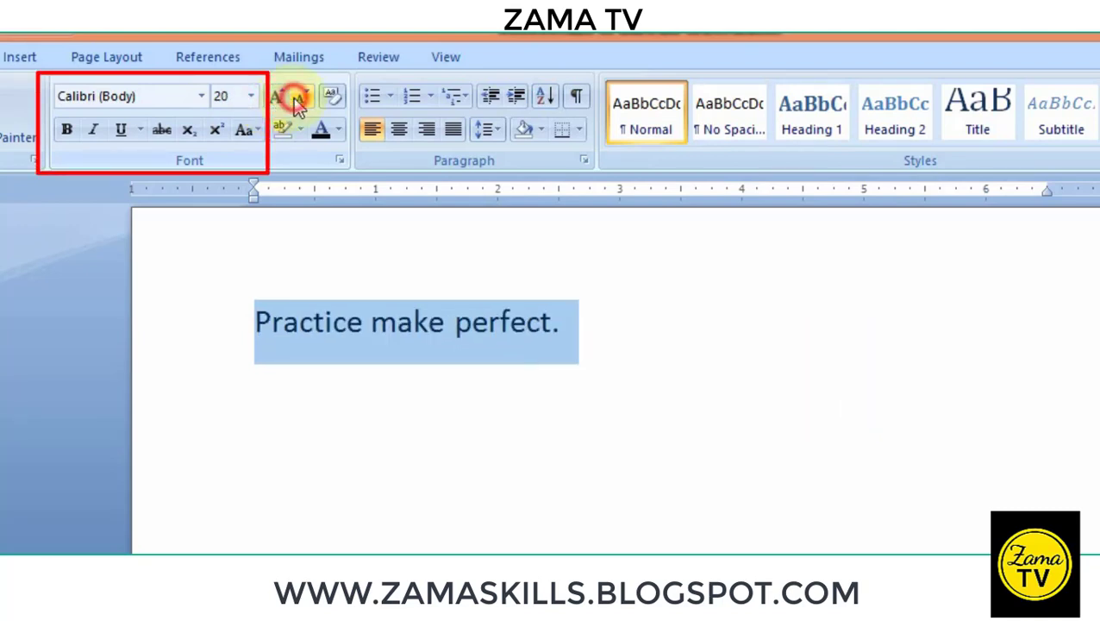
{"action": "left_click", "coordinate": [293, 98]}
{"action": "left_click", "coordinate": [275, 97]}
{"action": "left_click", "coordinate": [275, 97]}
{"action": "left_click", "coordinate": [276, 97]}
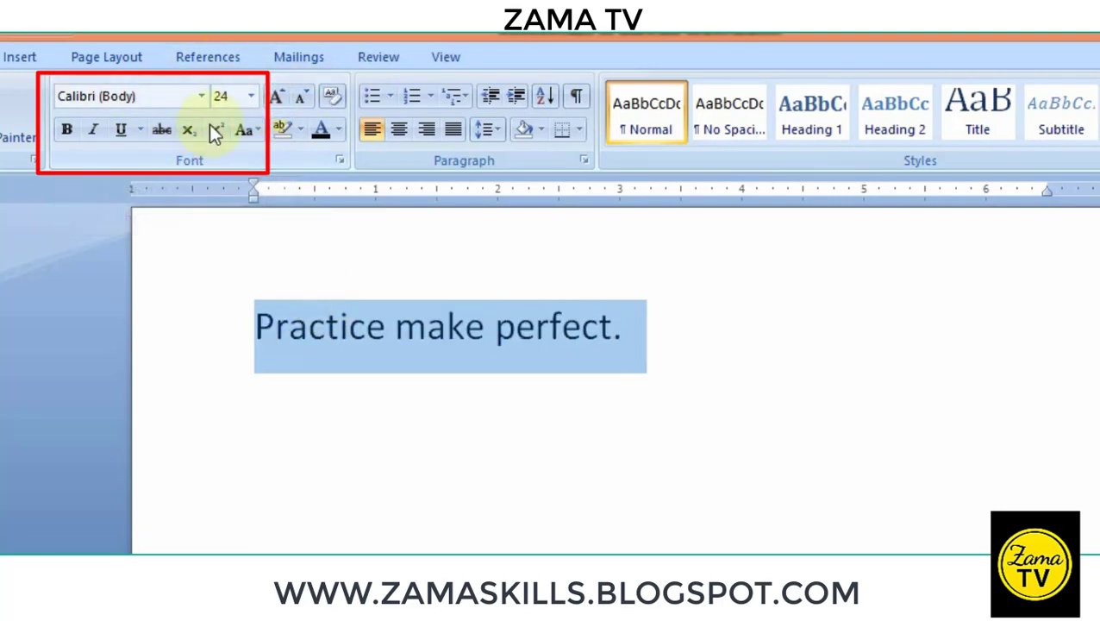
{"action": "left_click", "coordinate": [203, 97]}
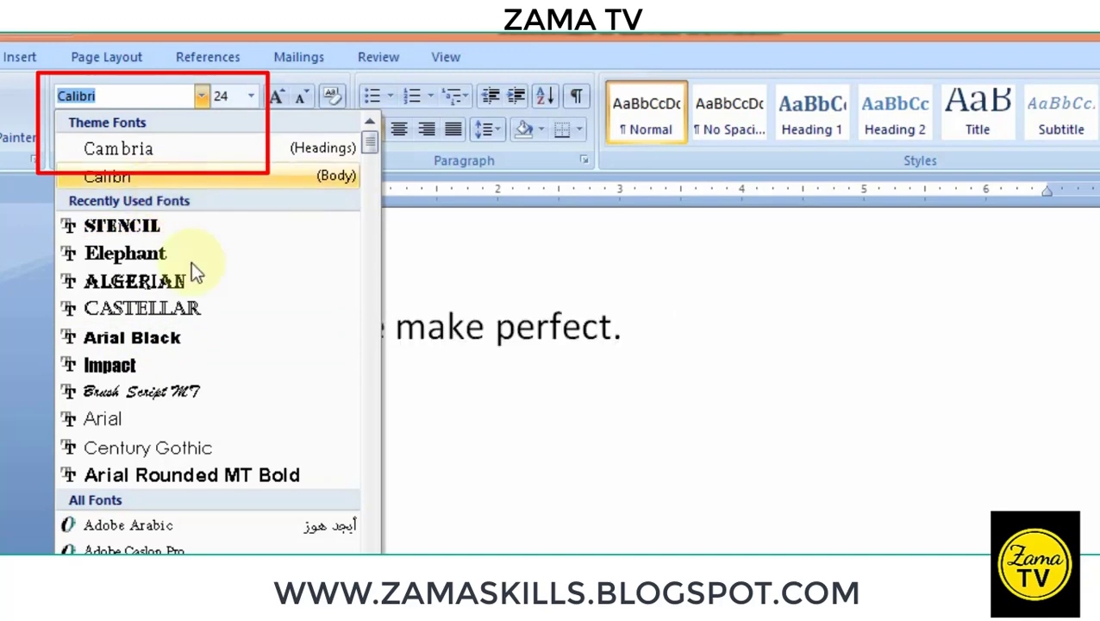
- Change the sentence's font to Arial and make it bold
{"action": "left_click", "coordinate": [180, 423]}
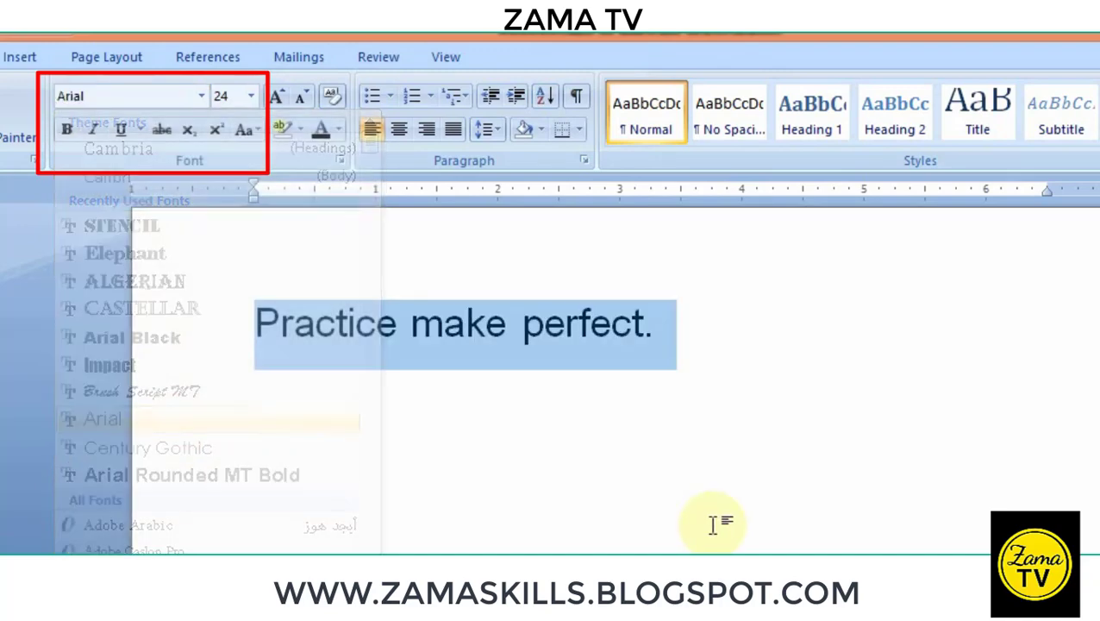
{"action": "left_click", "coordinate": [715, 523]}
{"action": "left_click", "coordinate": [252, 336]}
{"action": "left_click_drag", "start_coordinate": [250, 337], "coordinate": [776, 342]}
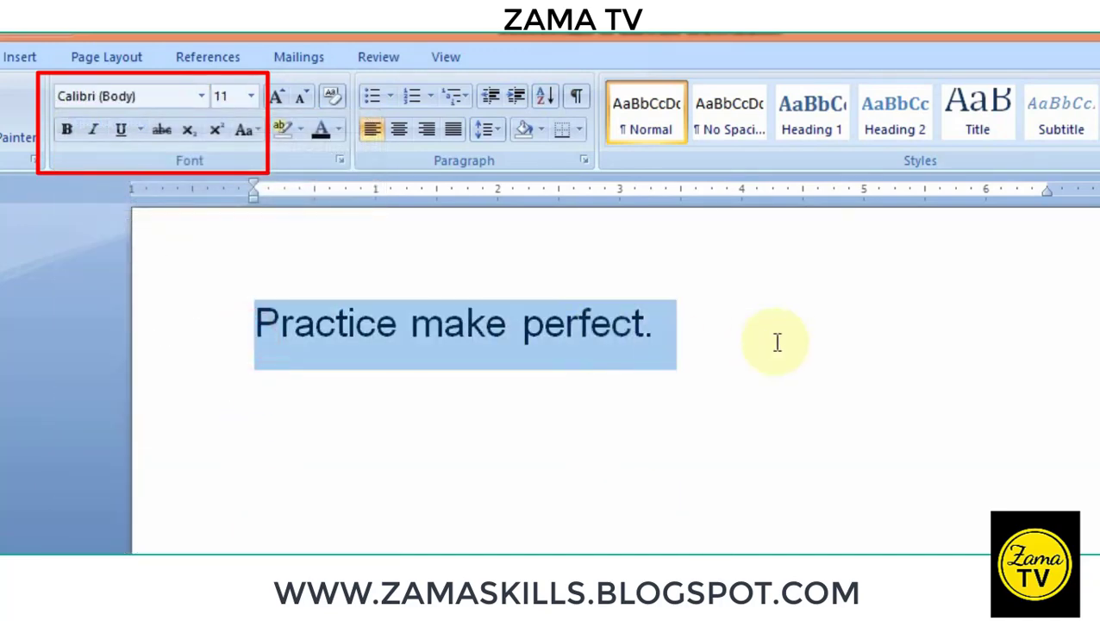
{"action": "left_click", "coordinate": [64, 129]}
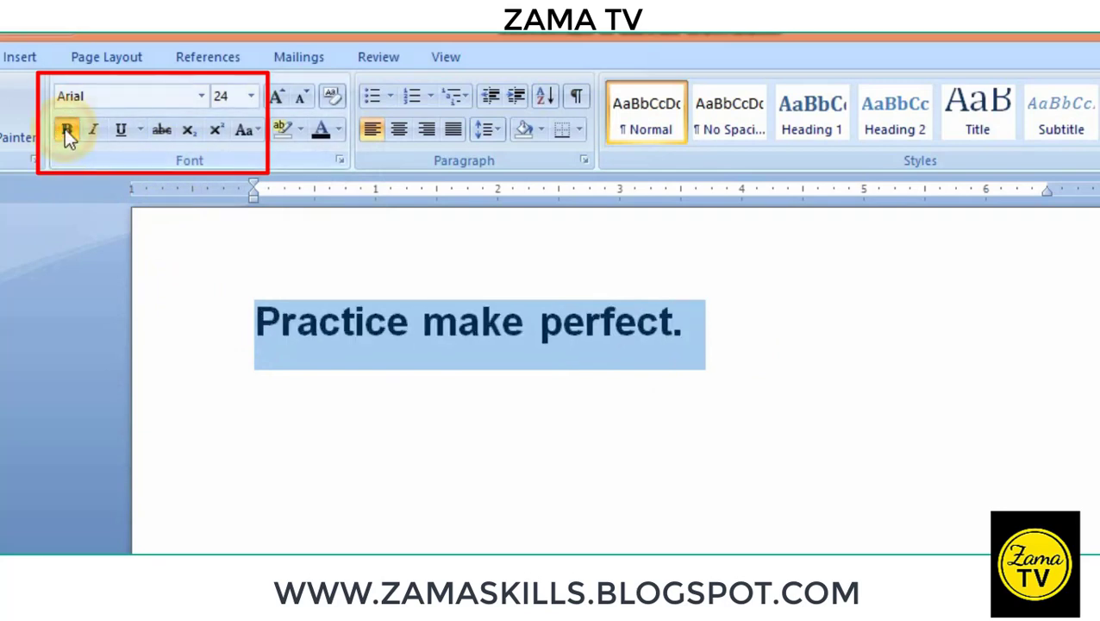
{"action": "left_click", "coordinate": [553, 534]}
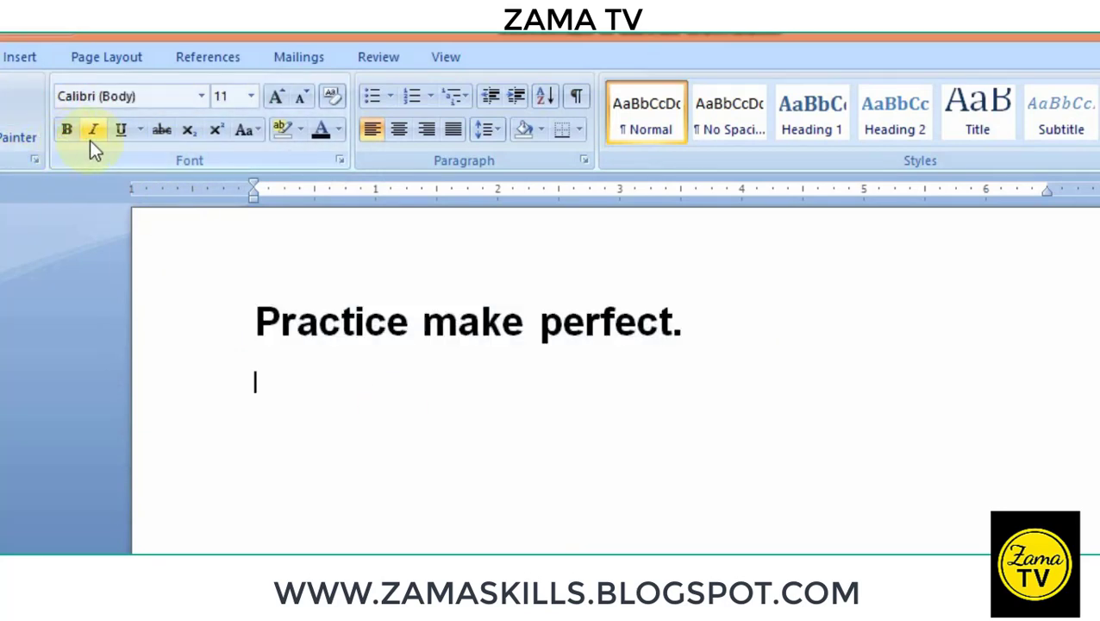
- Make the words 'Practice make perfect' italic and underlined
{"action": "left_click_drag", "start_coordinate": [250, 312], "coordinate": [662, 356]}
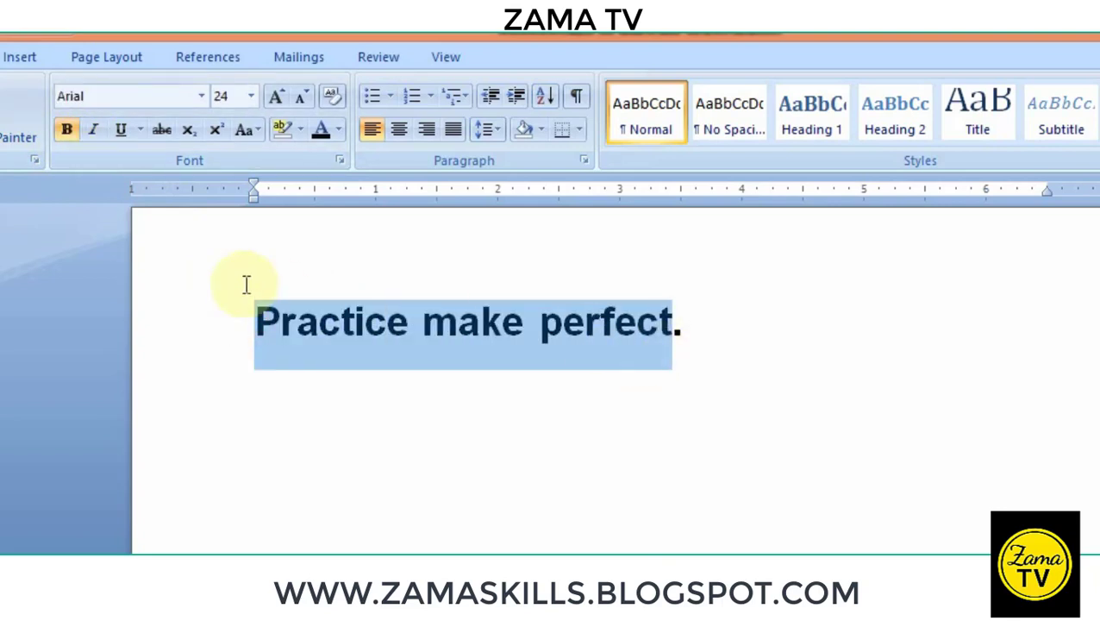
{"action": "left_click", "coordinate": [91, 129]}
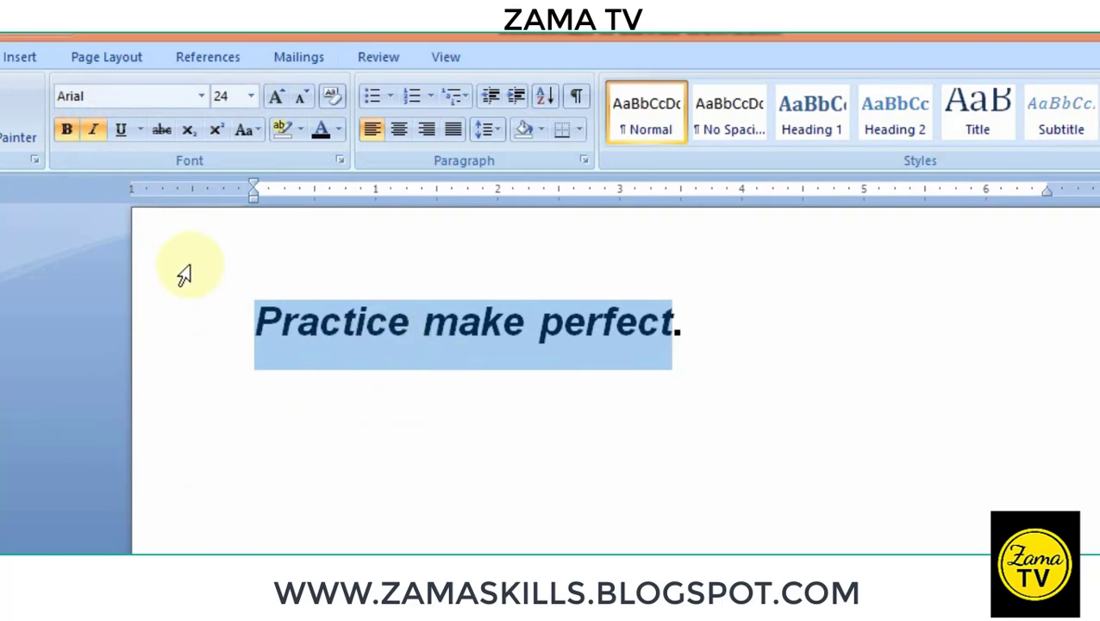
{"action": "left_click", "coordinate": [119, 135]}
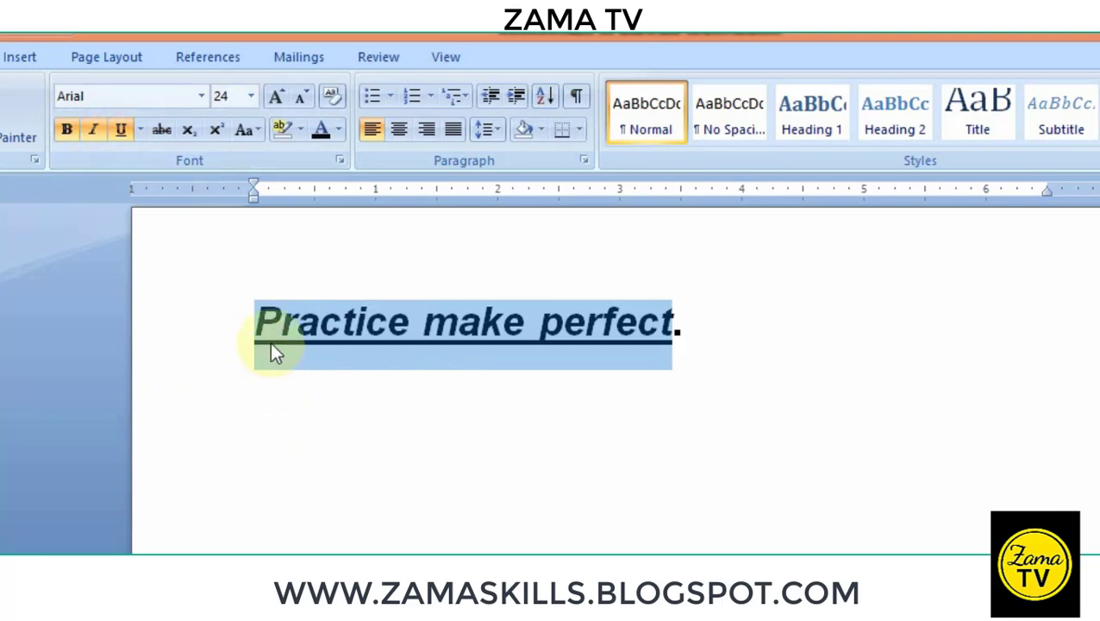
- Give the sentence a dash-dot underline coloured blue-grey
{"action": "left_click", "coordinate": [140, 129]}
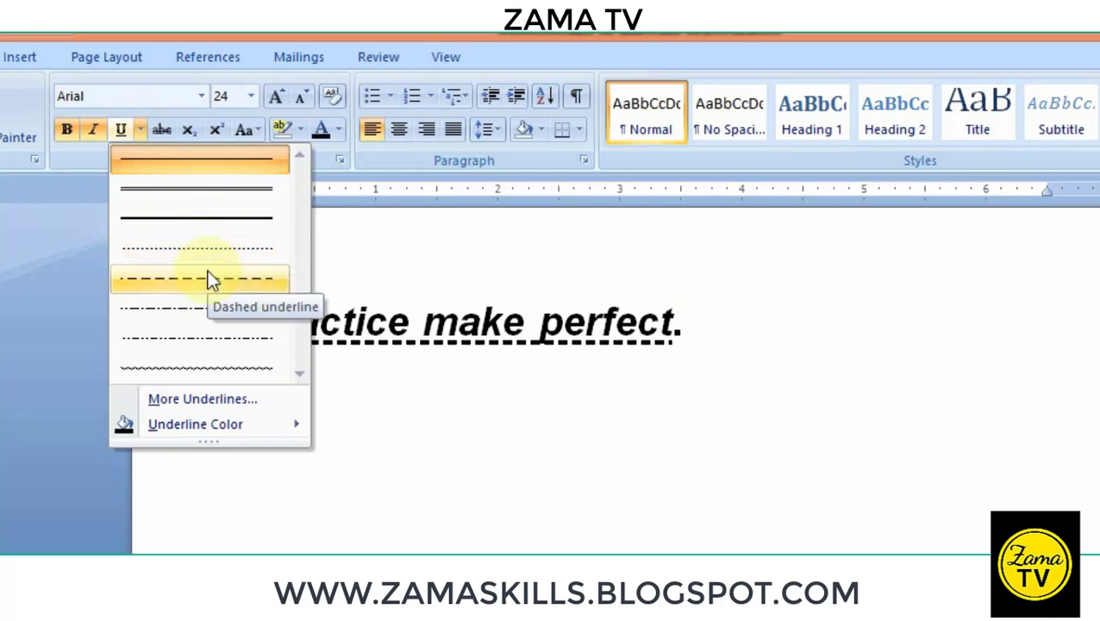
{"action": "left_click", "coordinate": [210, 307]}
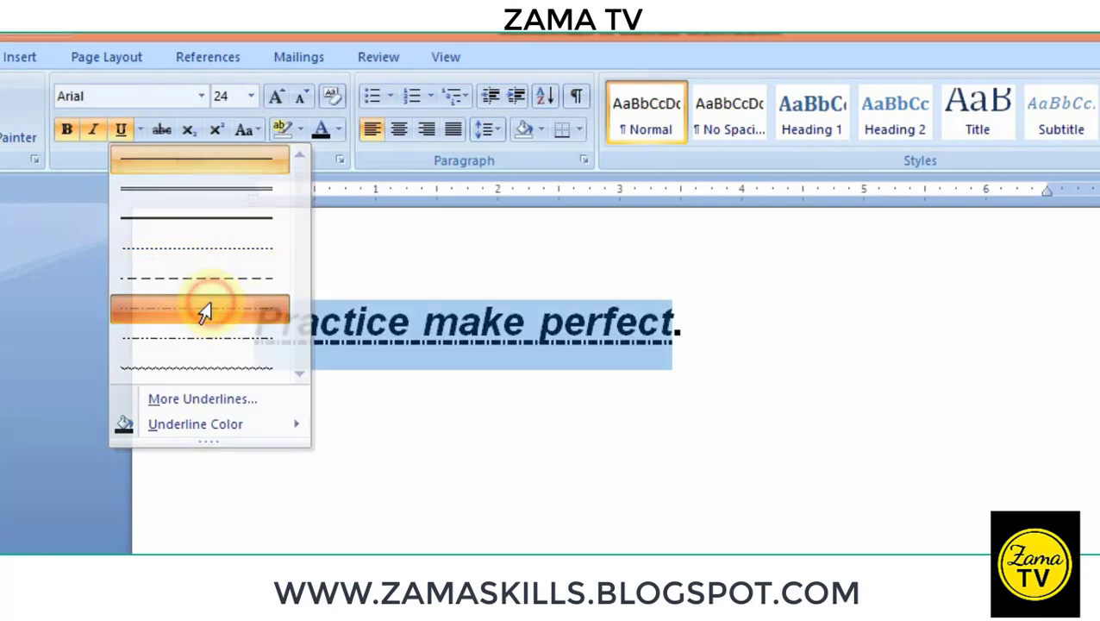
{"action": "left_click", "coordinate": [140, 129]}
{"action": "mouse_move", "coordinate": [183, 431]}
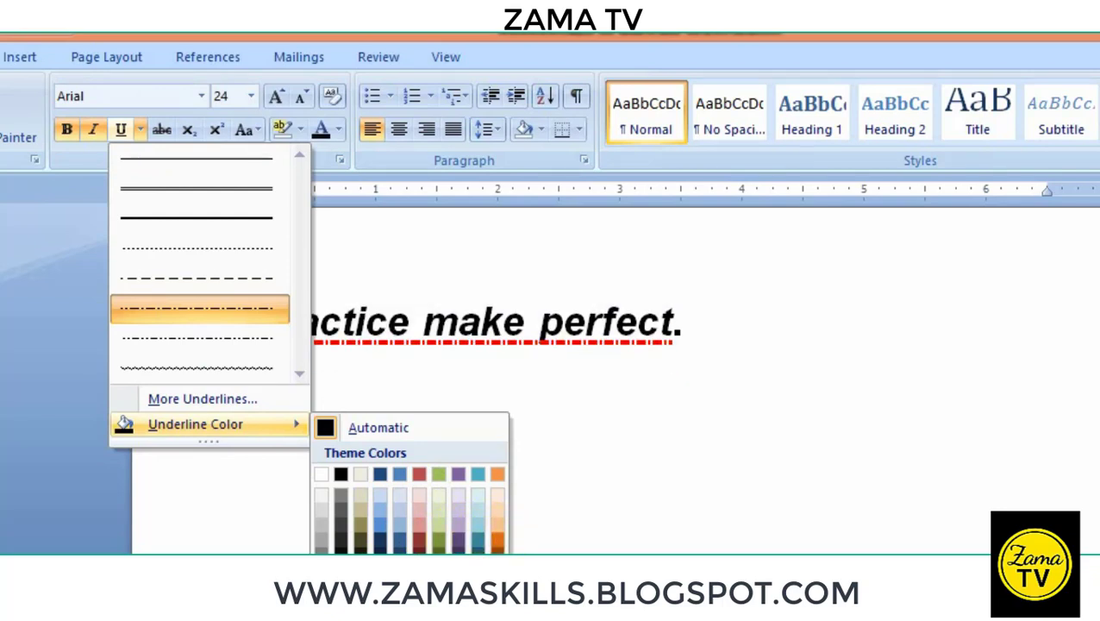
{"action": "left_click", "coordinate": [386, 521]}
{"action": "left_click", "coordinate": [492, 503]}
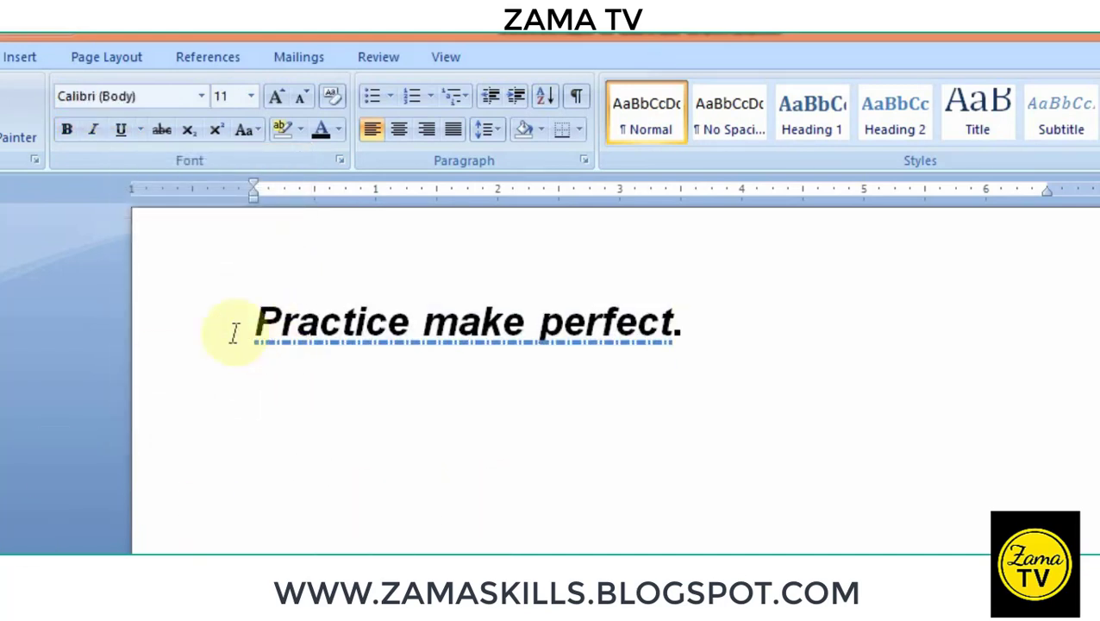
- Reselect the sentence and remove its underline
{"action": "left_click_drag", "start_coordinate": [232, 338], "coordinate": [710, 380]}
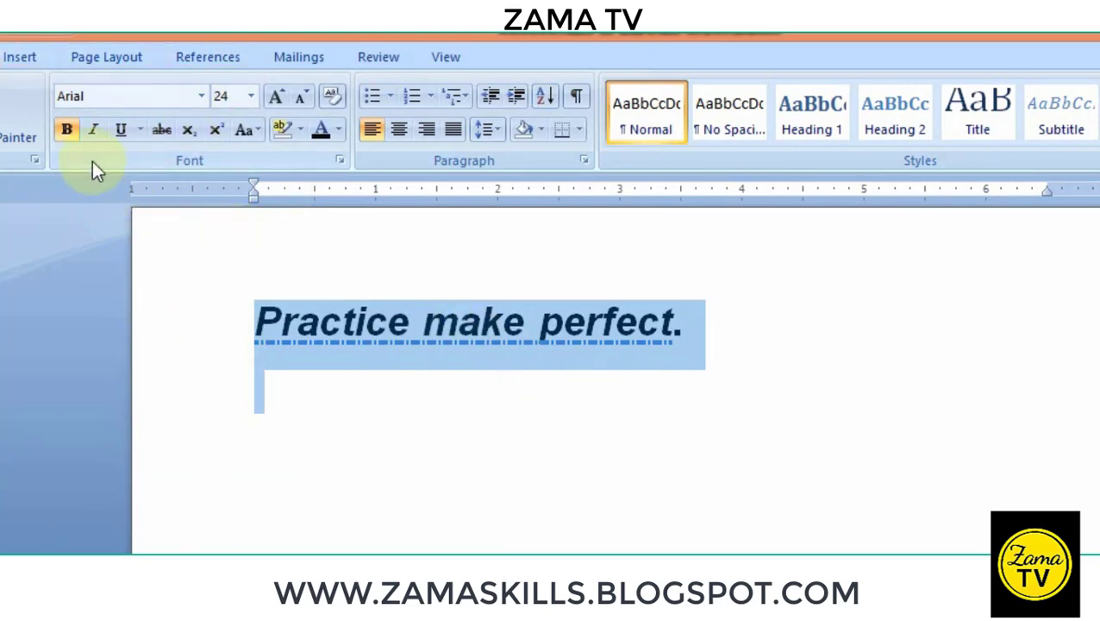
{"action": "left_click", "coordinate": [137, 128]}
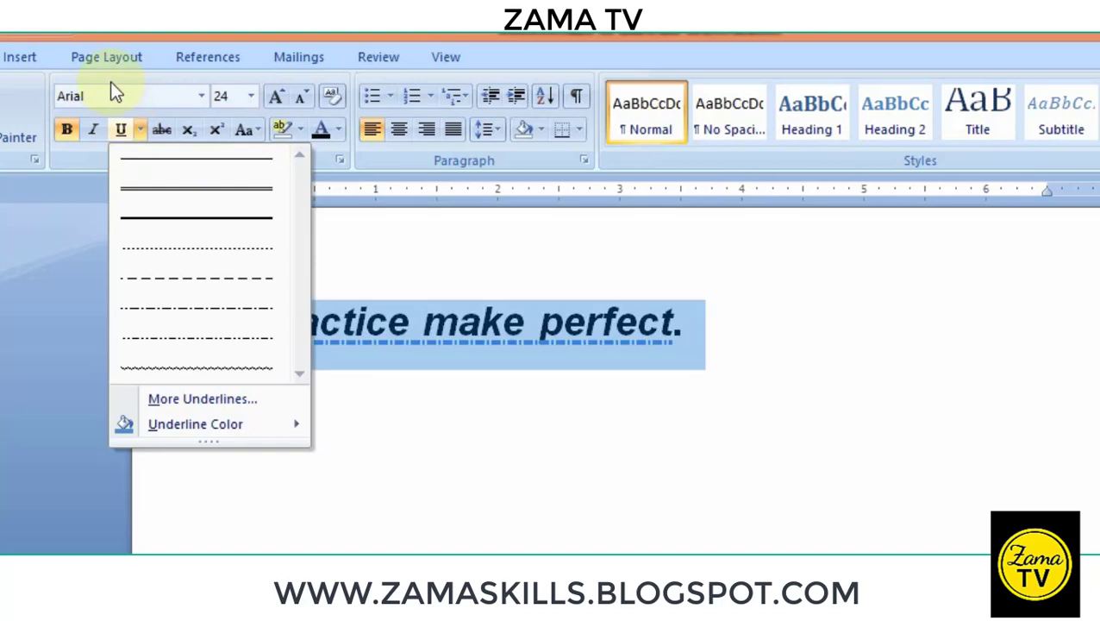
{"action": "left_click", "coordinate": [196, 338]}
{"action": "left_click", "coordinate": [120, 129]}
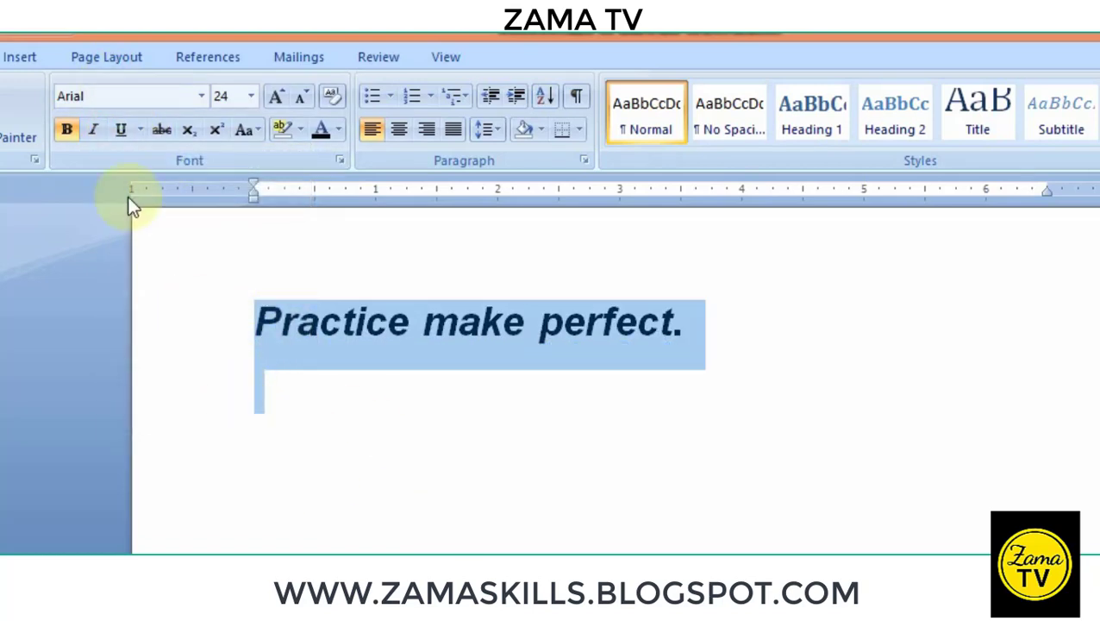
- Remove italics from the sentence, then apply and remove strikethrough
{"action": "left_click", "coordinate": [96, 130]}
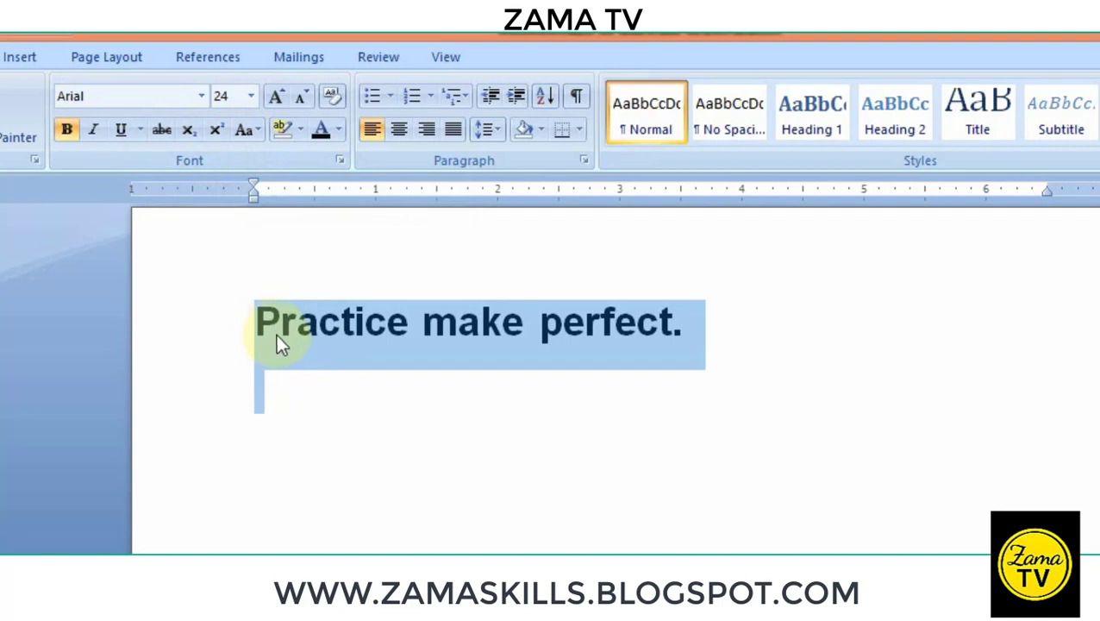
{"action": "left_click", "coordinate": [159, 131]}
{"action": "left_click", "coordinate": [367, 475]}
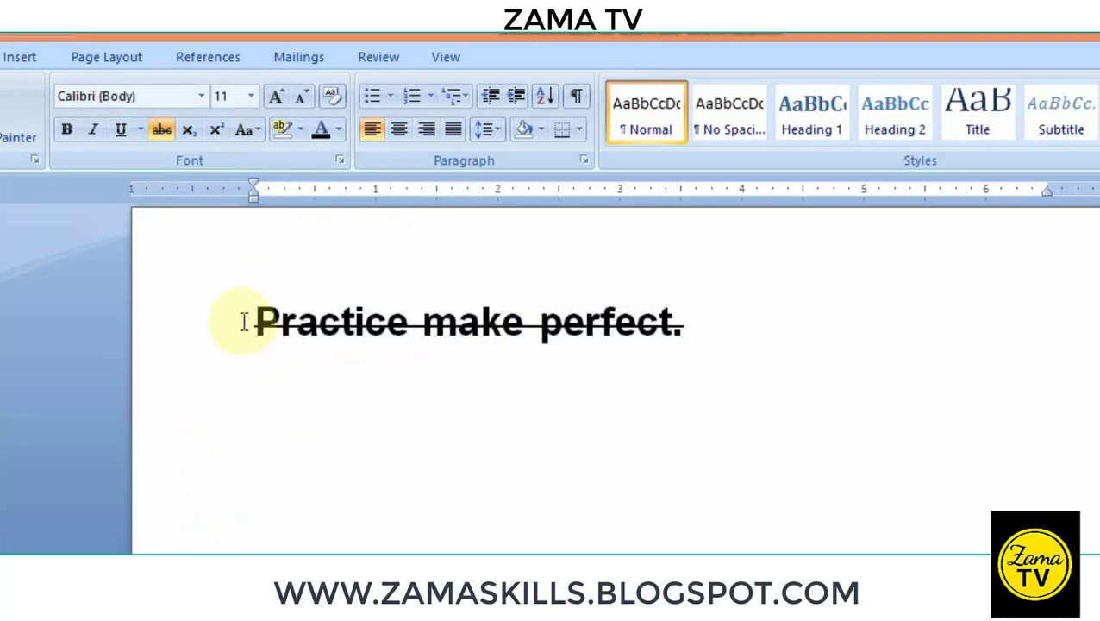
{"action": "left_click_drag", "start_coordinate": [240, 319], "coordinate": [808, 386]}
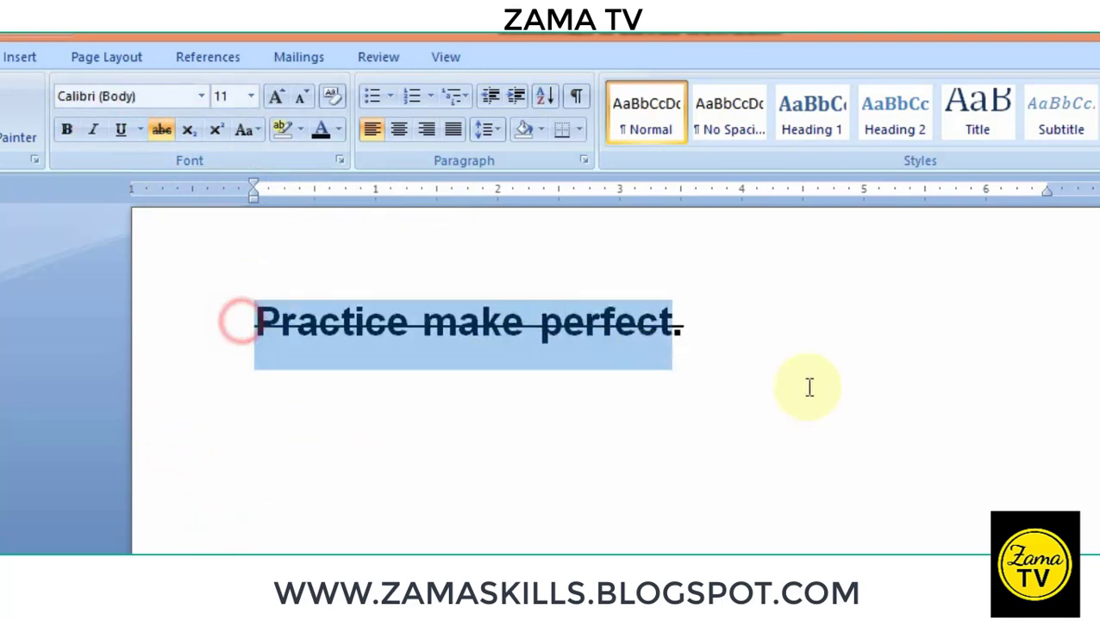
{"action": "left_click", "coordinate": [163, 143]}
{"action": "left_click", "coordinate": [312, 504]}
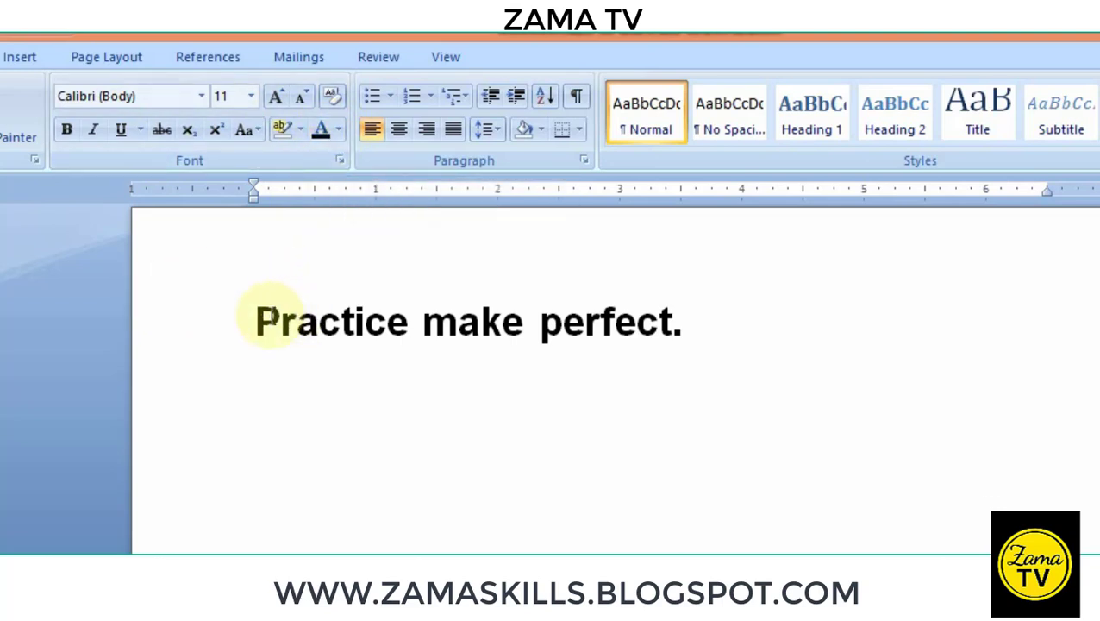
{"action": "left_click", "coordinate": [241, 316]}
{"action": "left_click_drag", "start_coordinate": [380, 312], "coordinate": [695, 339]}
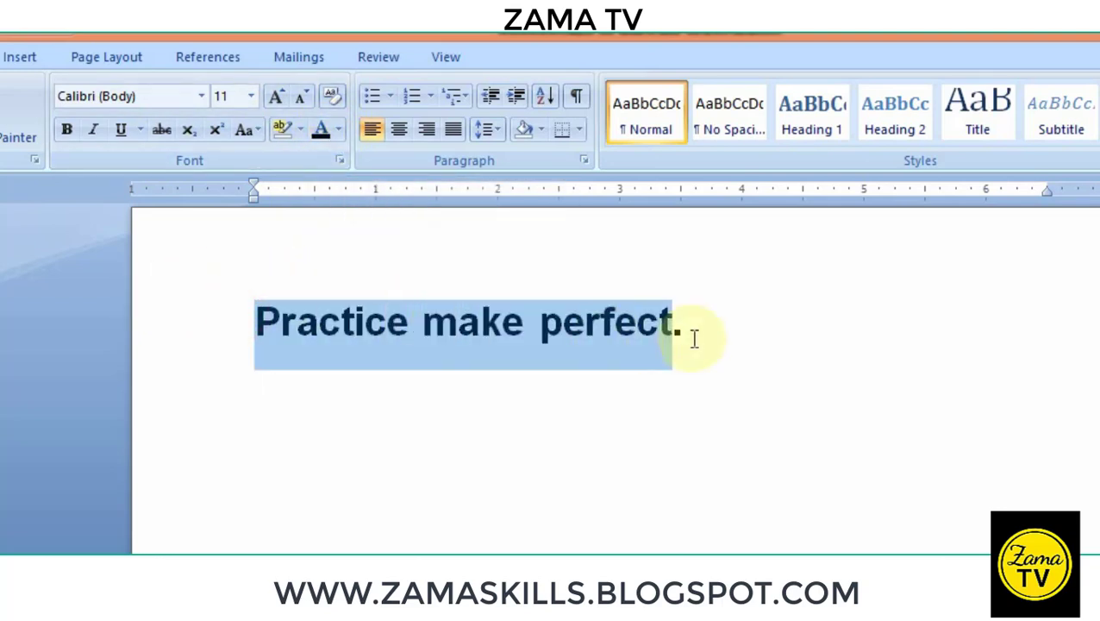
{"action": "left_click", "coordinate": [335, 134]}
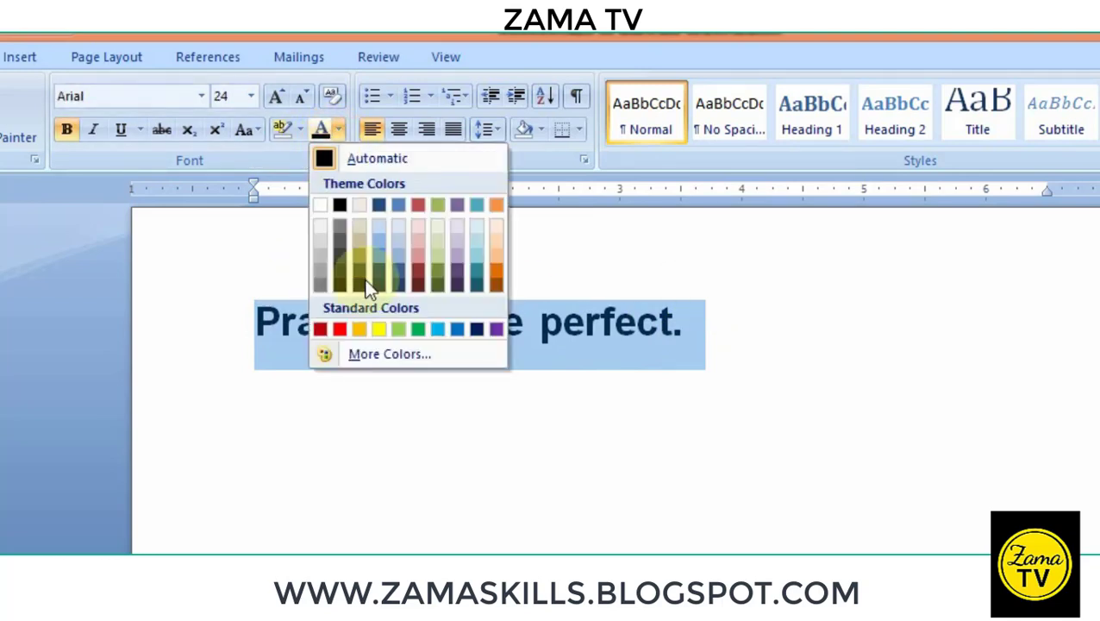
- Colour the sentence light blue and highlight it in yellow
{"action": "left_click", "coordinate": [379, 235]}
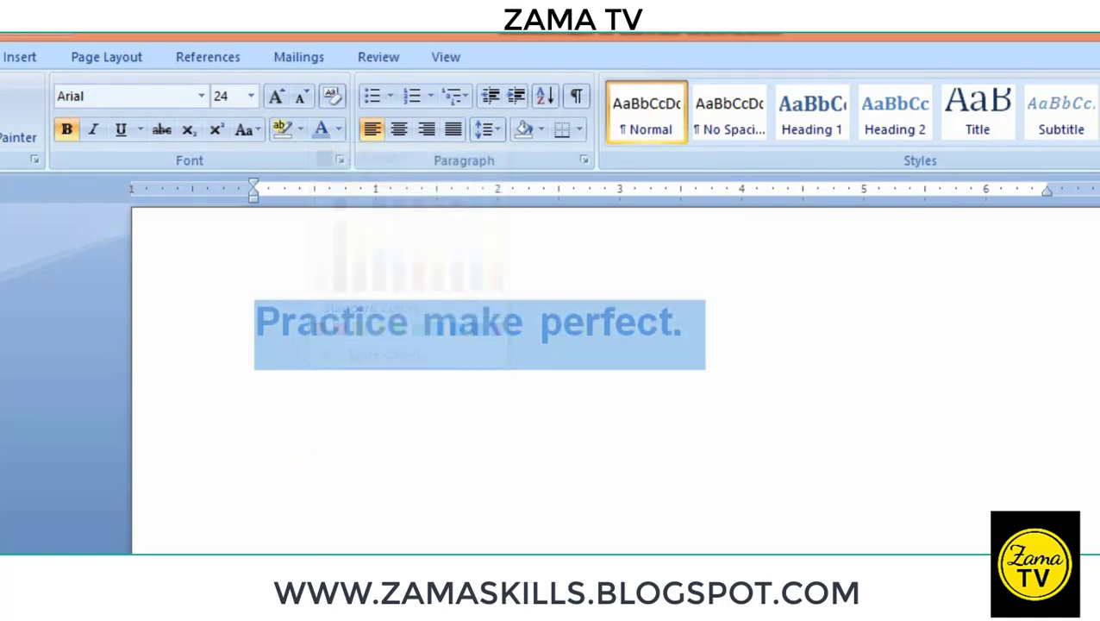
{"action": "left_click", "coordinate": [255, 382]}
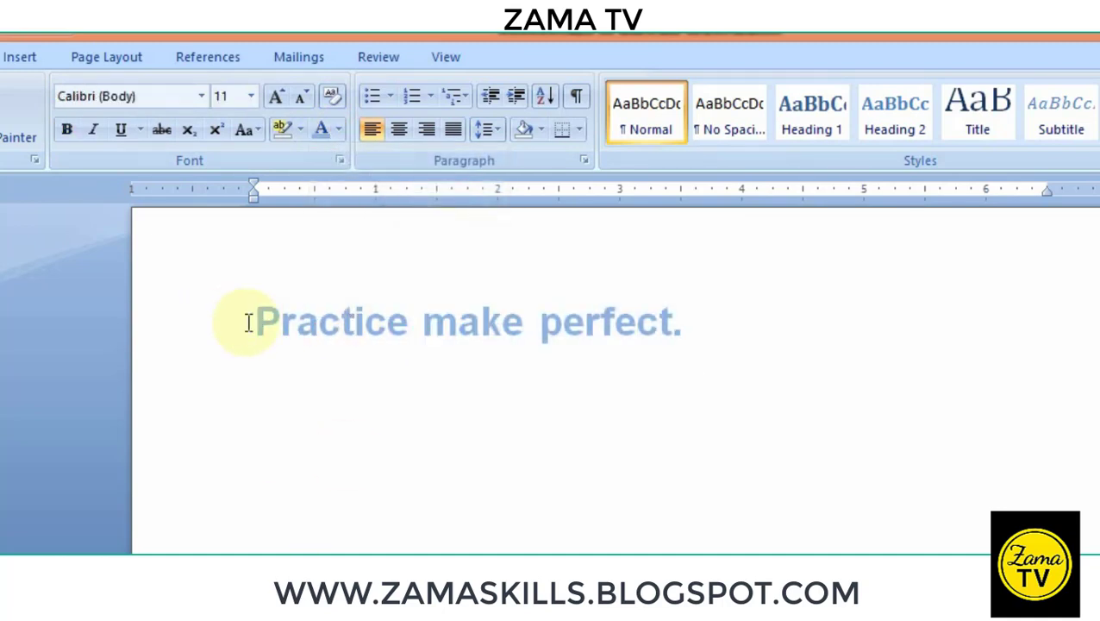
{"action": "left_click_drag", "start_coordinate": [245, 321], "coordinate": [690, 322]}
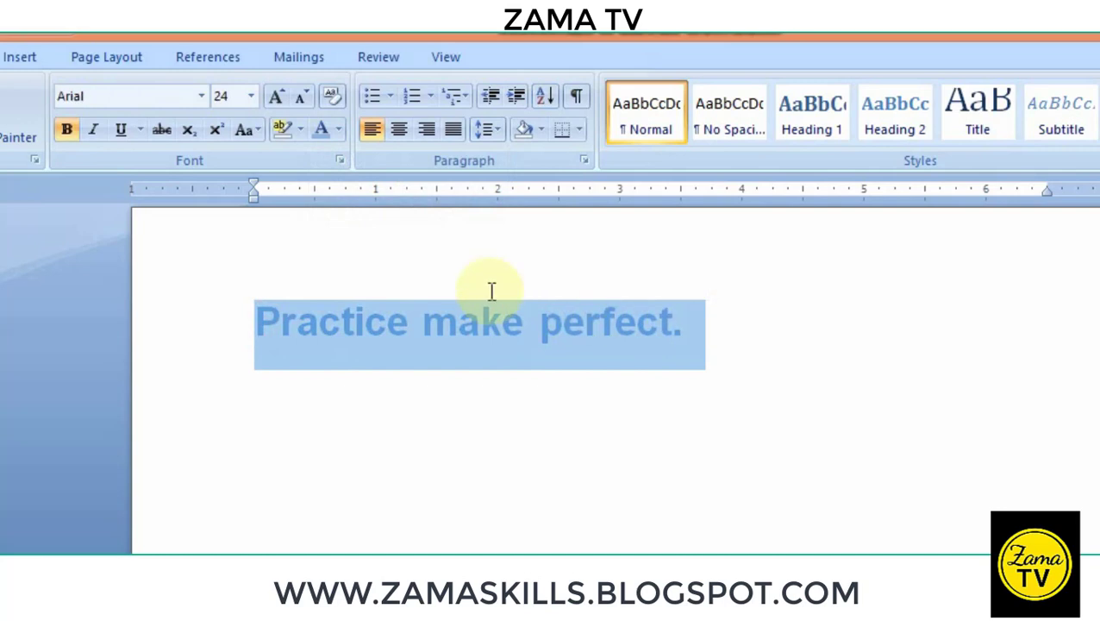
{"action": "left_click", "coordinate": [299, 132]}
{"action": "left_click", "coordinate": [300, 154]}
{"action": "left_click", "coordinate": [400, 480]}
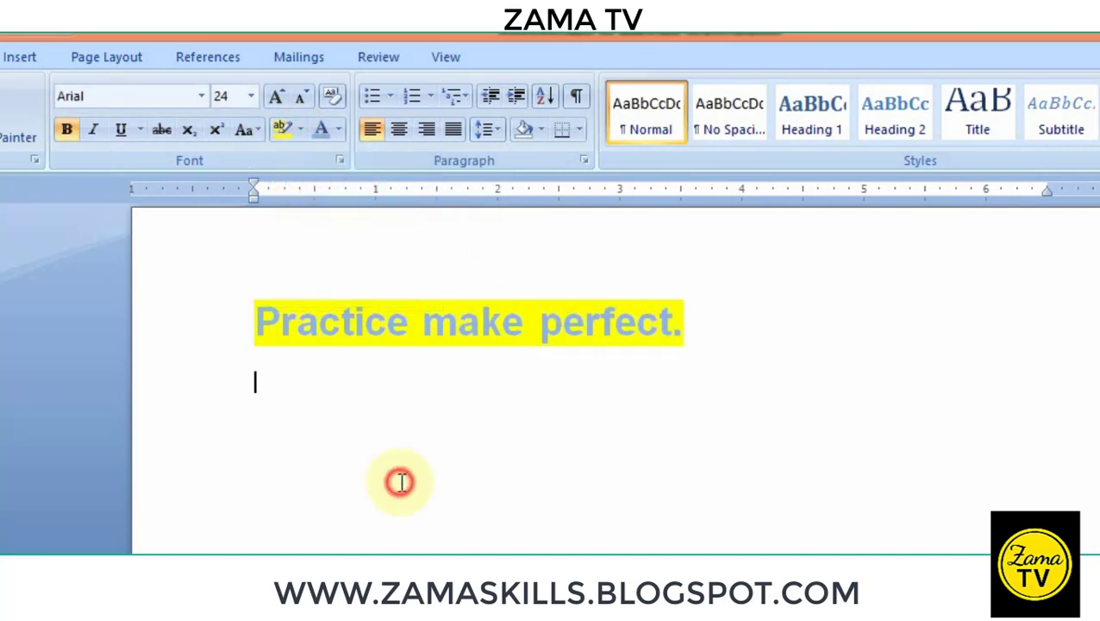
- Remove the yellow highlight from the sentence with No Color
{"action": "left_click_drag", "start_coordinate": [249, 335], "coordinate": [686, 339]}
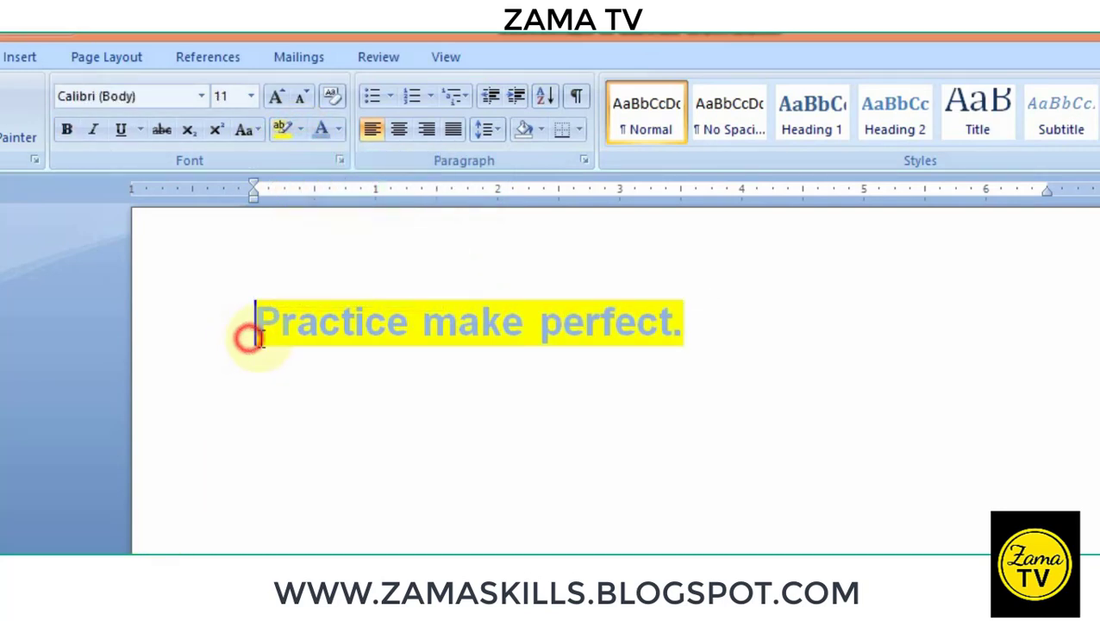
{"action": "left_click", "coordinate": [300, 129]}
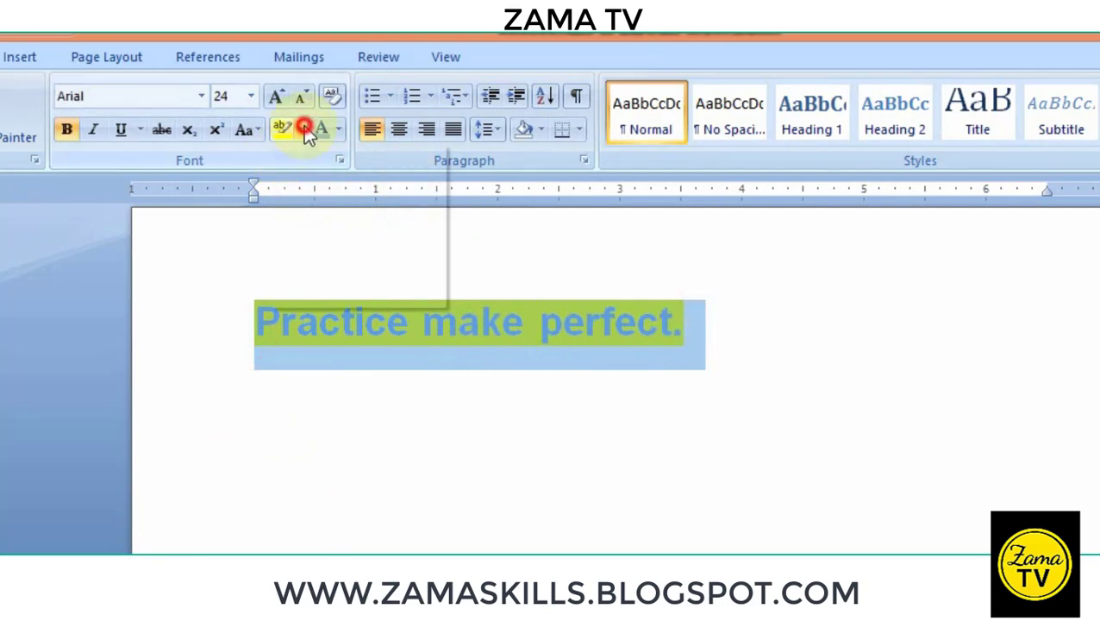
{"action": "left_click", "coordinate": [288, 265]}
{"action": "left_click", "coordinate": [283, 528]}
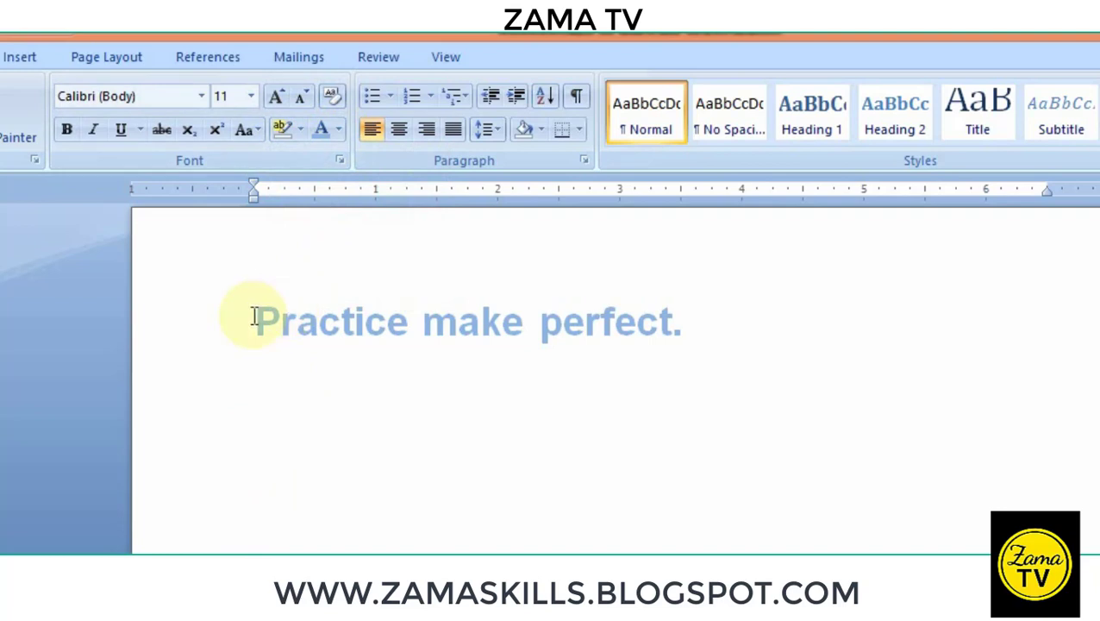
- Change the sentence's font colour back to black
{"action": "left_click_drag", "start_coordinate": [254, 316], "coordinate": [769, 338]}
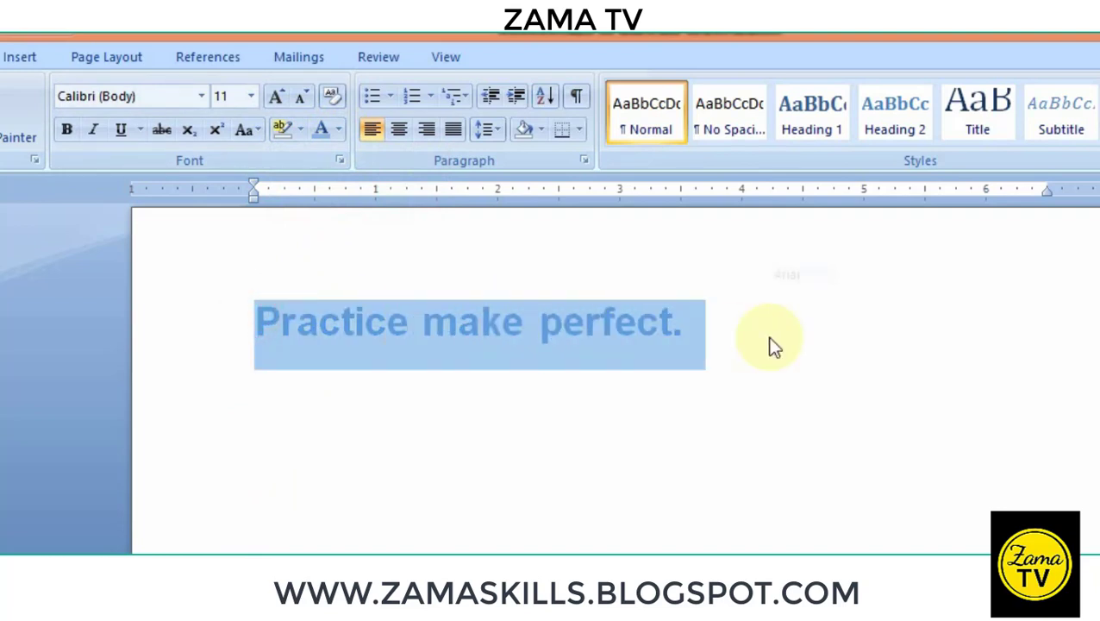
{"action": "left_click", "coordinate": [339, 129]}
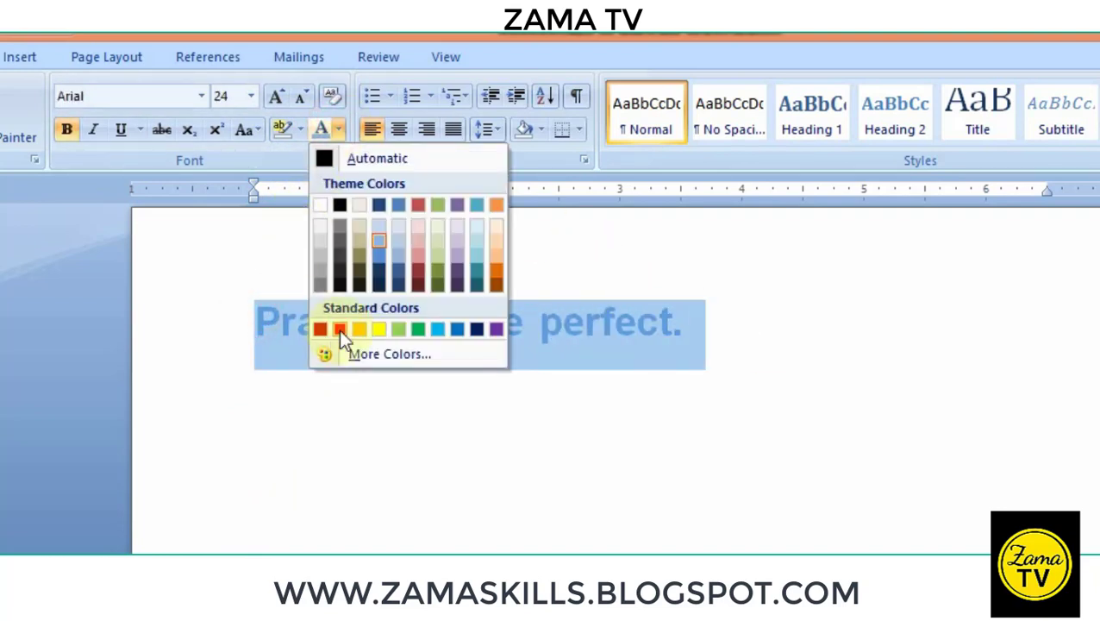
{"action": "left_click", "coordinate": [340, 205]}
{"action": "left_click", "coordinate": [474, 524]}
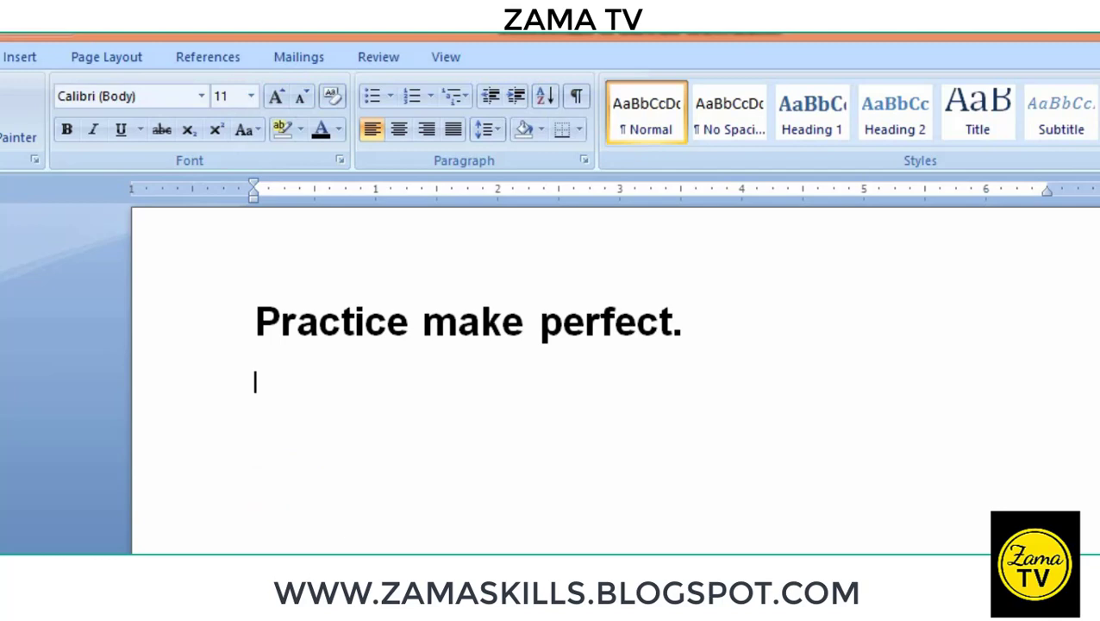
{"action": "left_click_drag", "start_coordinate": [244, 324], "coordinate": [700, 349]}
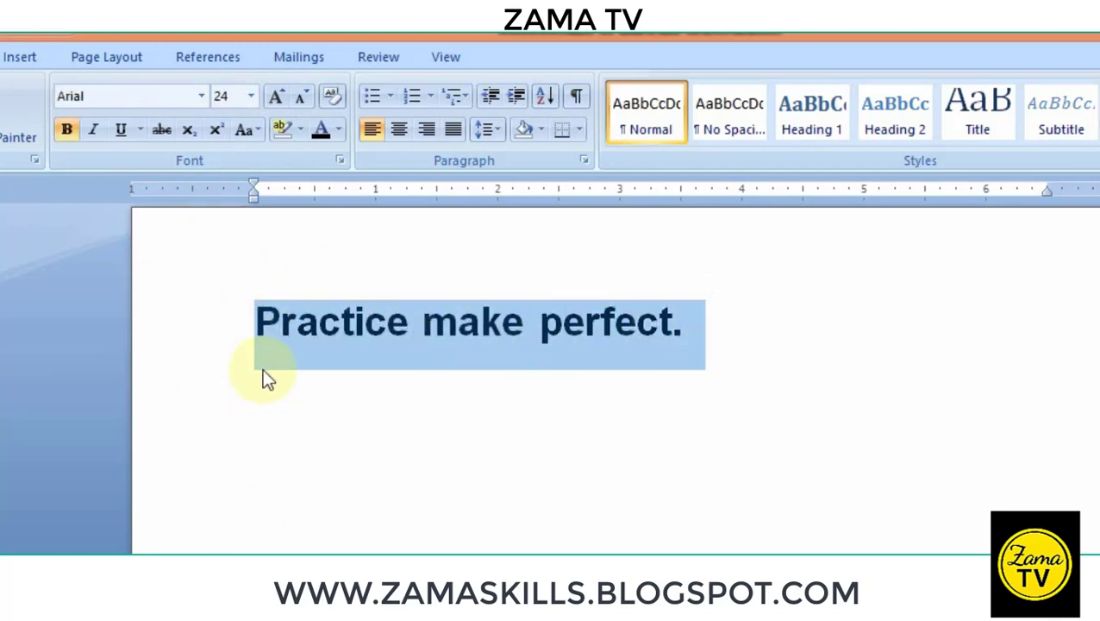
- Cycle the sentence through lowercase, Capitalize Each Word and UPPERCASE, ending in Sentence case
{"action": "left_click", "coordinate": [252, 130]}
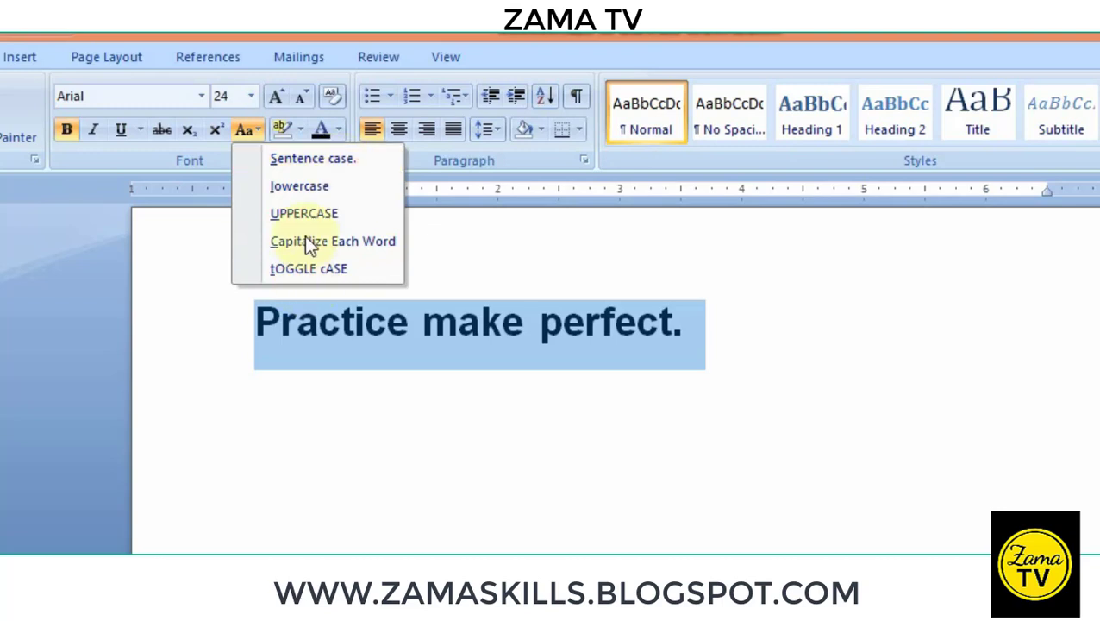
{"action": "left_click", "coordinate": [307, 193]}
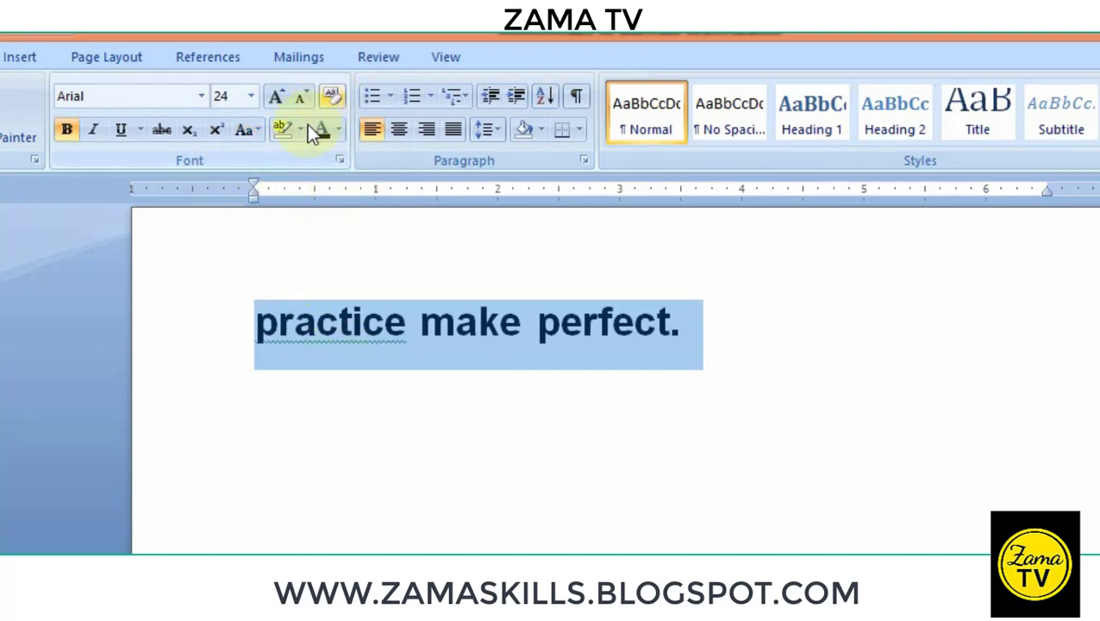
{"action": "left_click", "coordinate": [256, 132]}
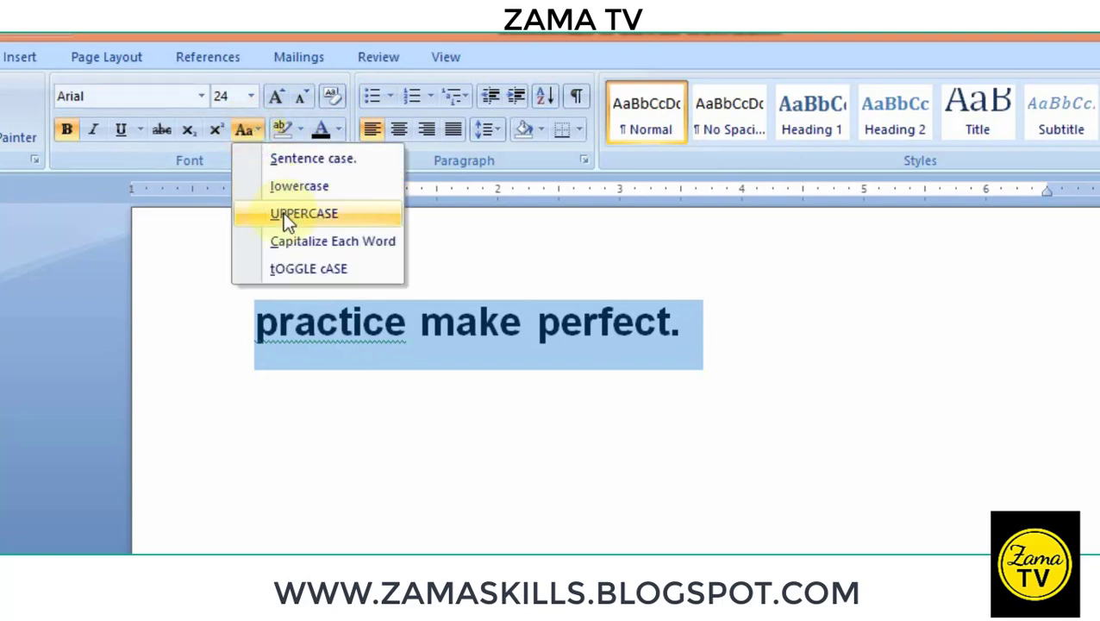
{"action": "left_click", "coordinate": [291, 243]}
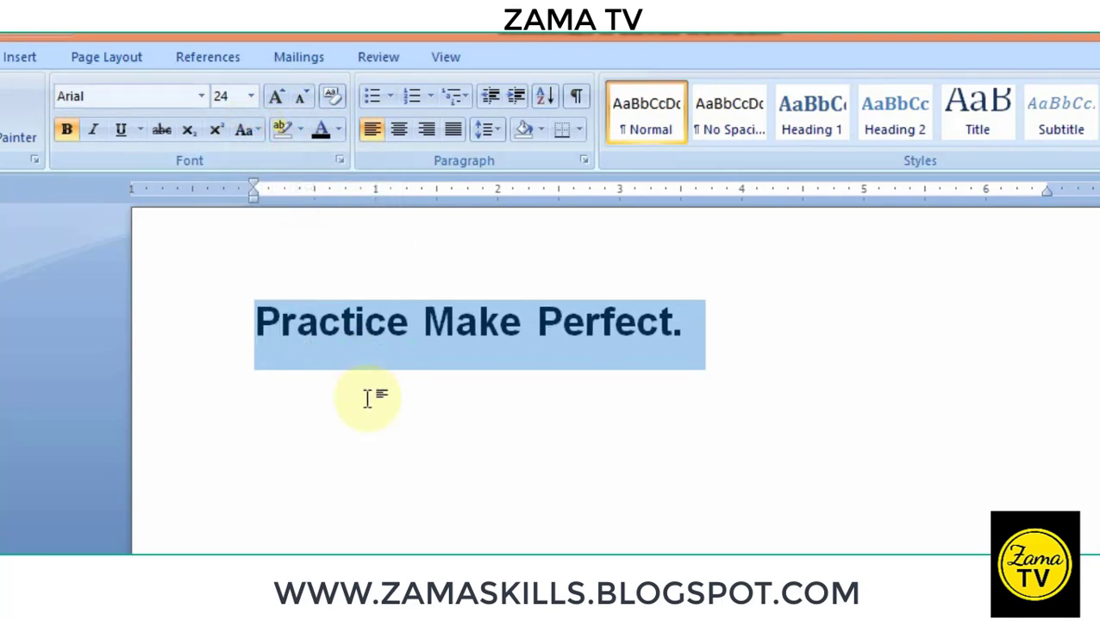
{"action": "left_click", "coordinate": [259, 131]}
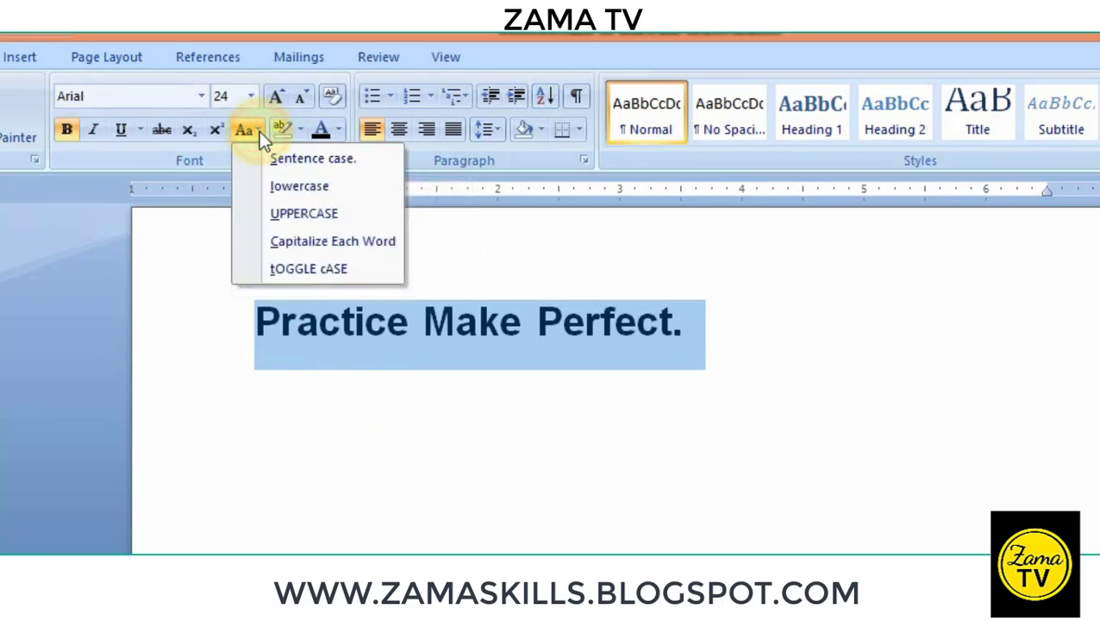
{"action": "left_click", "coordinate": [269, 212]}
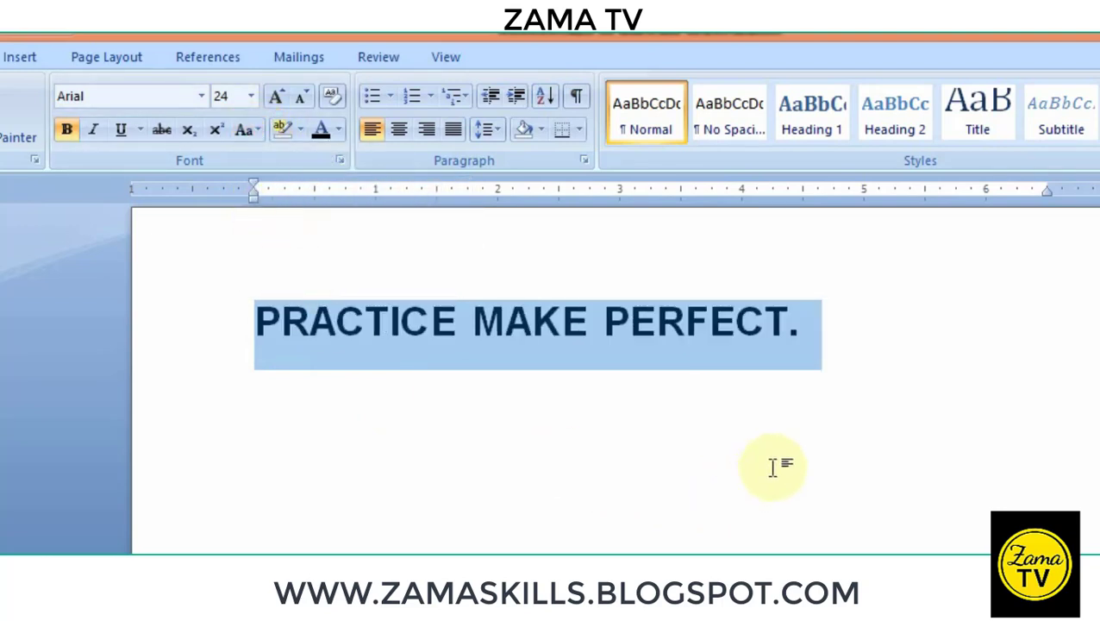
{"action": "left_click", "coordinate": [257, 136]}
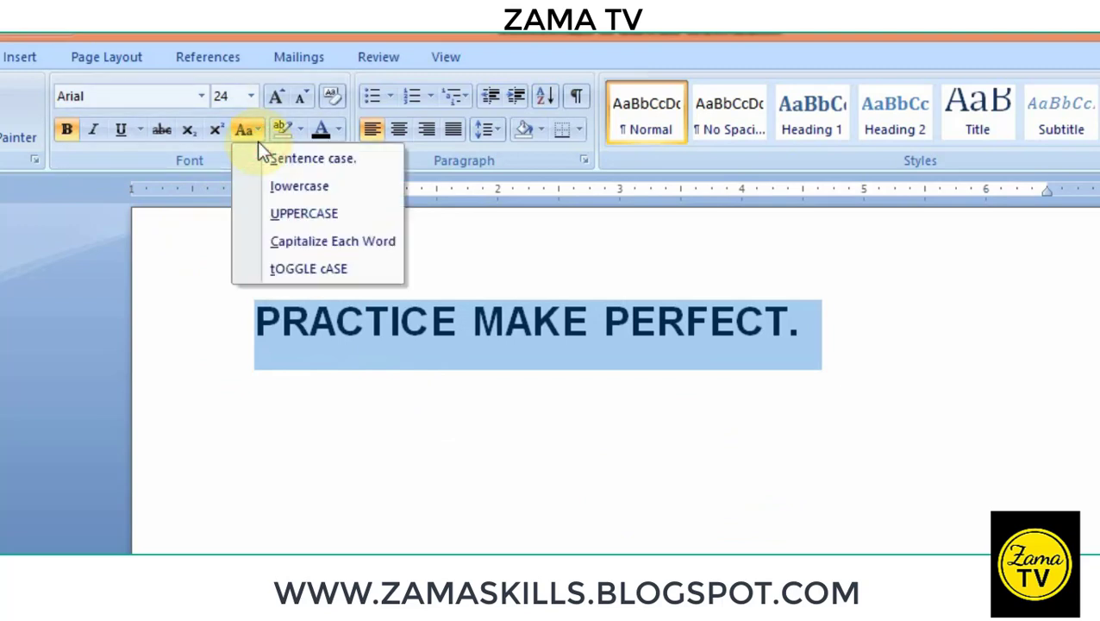
{"action": "left_click", "coordinate": [269, 158]}
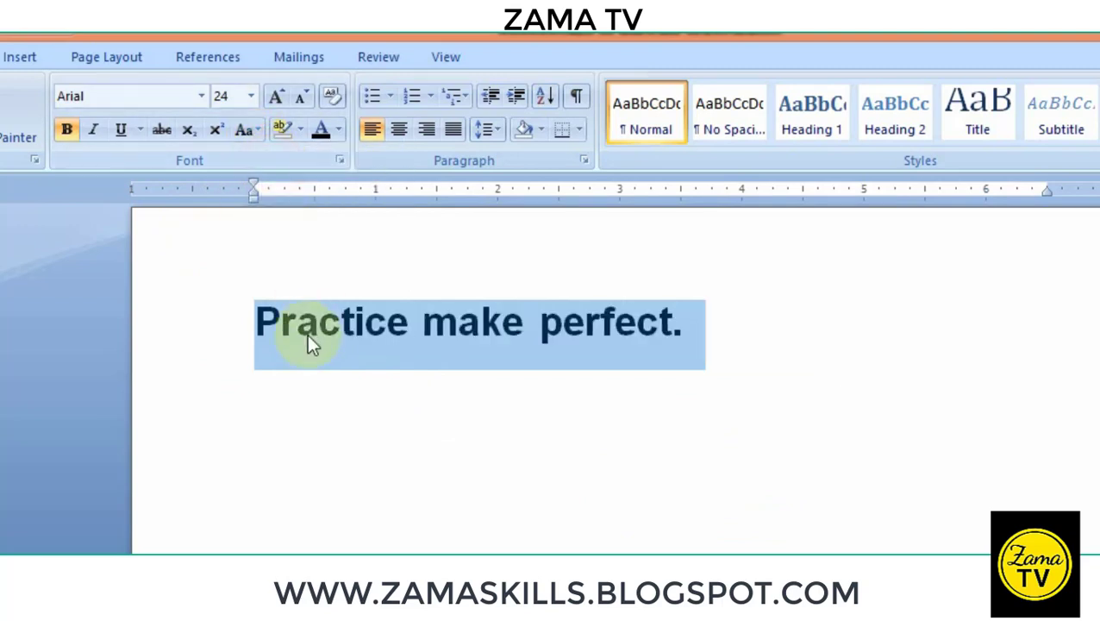
{"action": "left_click", "coordinate": [301, 414]}
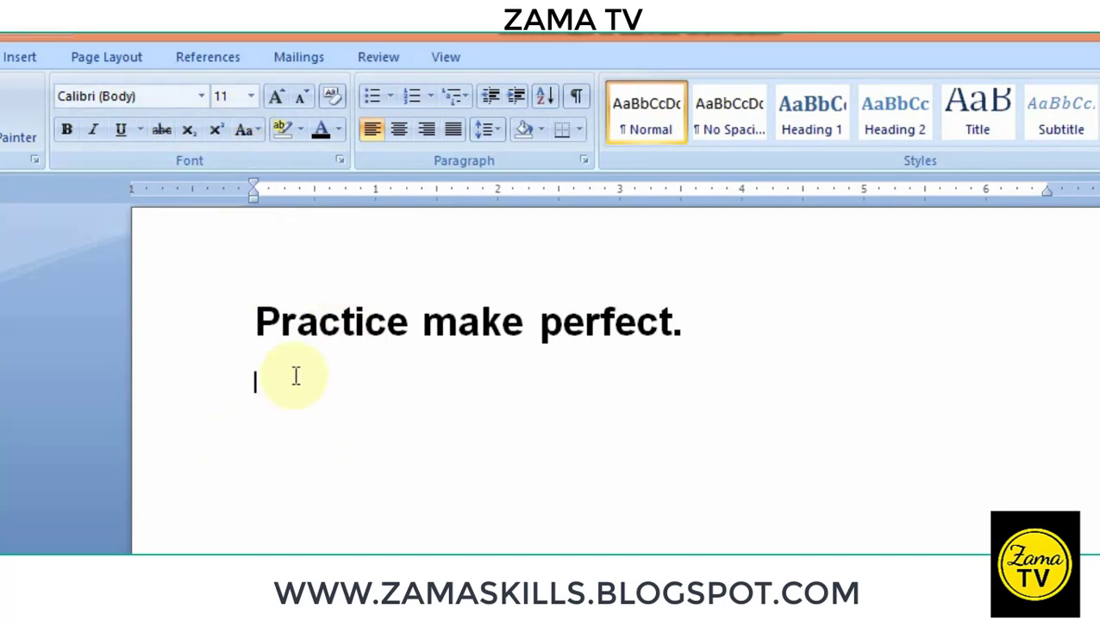
- Type 8th on a new line below the sentence and make it bold at 20 pt
{"action": "type", "text": "8t"}
{"action": "type", "text": "h"}
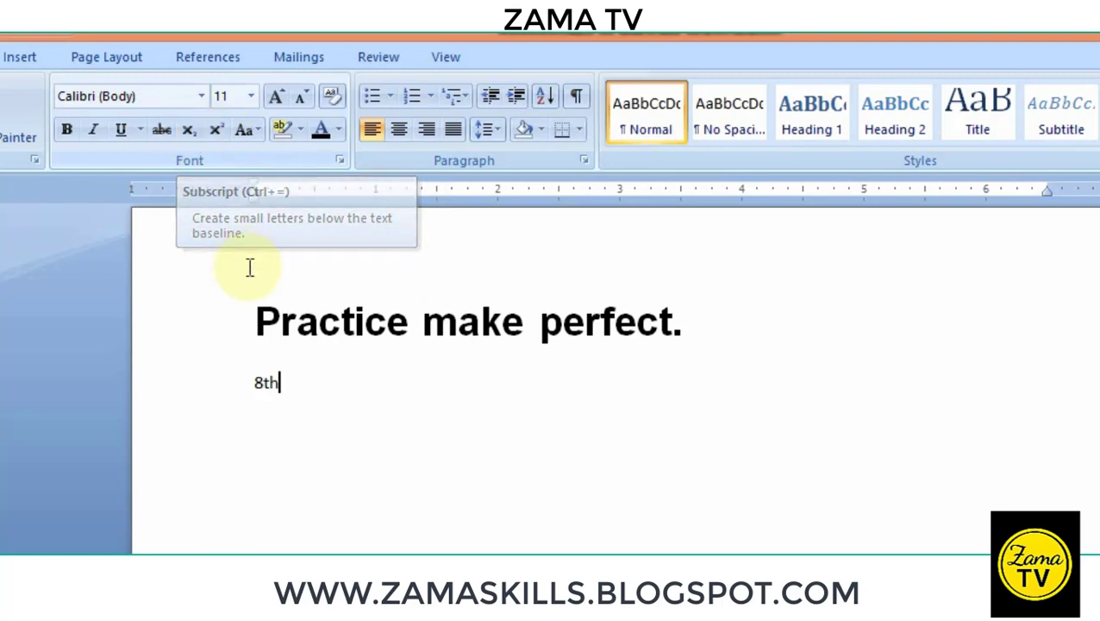
{"action": "double_click", "coordinate": [266, 381]}
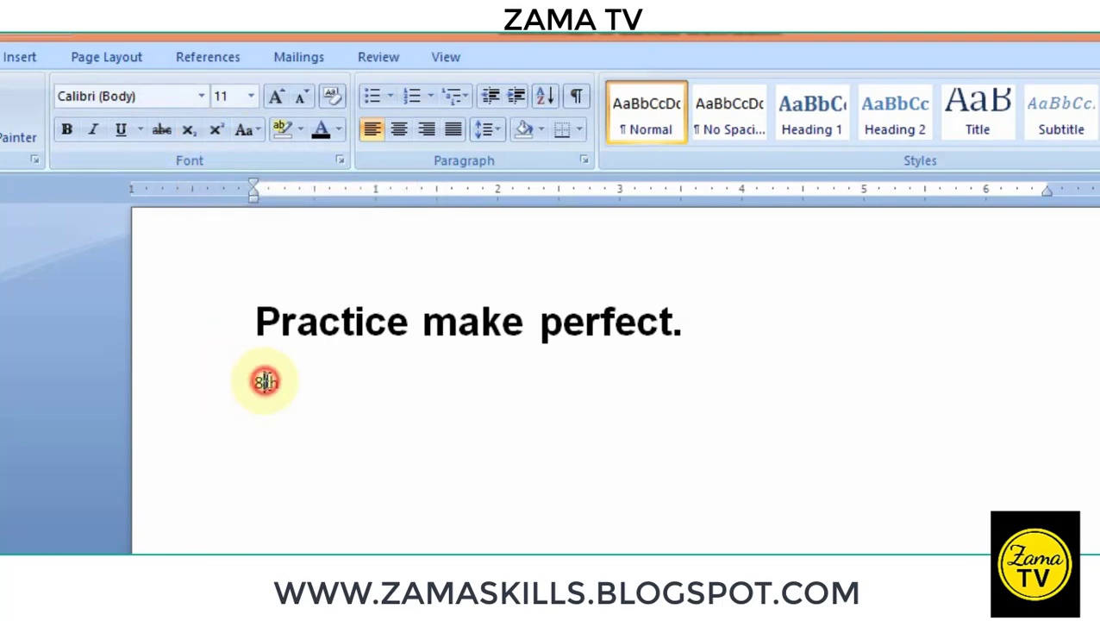
{"action": "left_click", "coordinate": [304, 380]}
{"action": "left_click_drag", "start_coordinate": [255, 388], "coordinate": [327, 382]}
{"action": "left_click", "coordinate": [276, 104]}
{"action": "left_click", "coordinate": [276, 98]}
{"action": "left_click", "coordinate": [276, 98]}
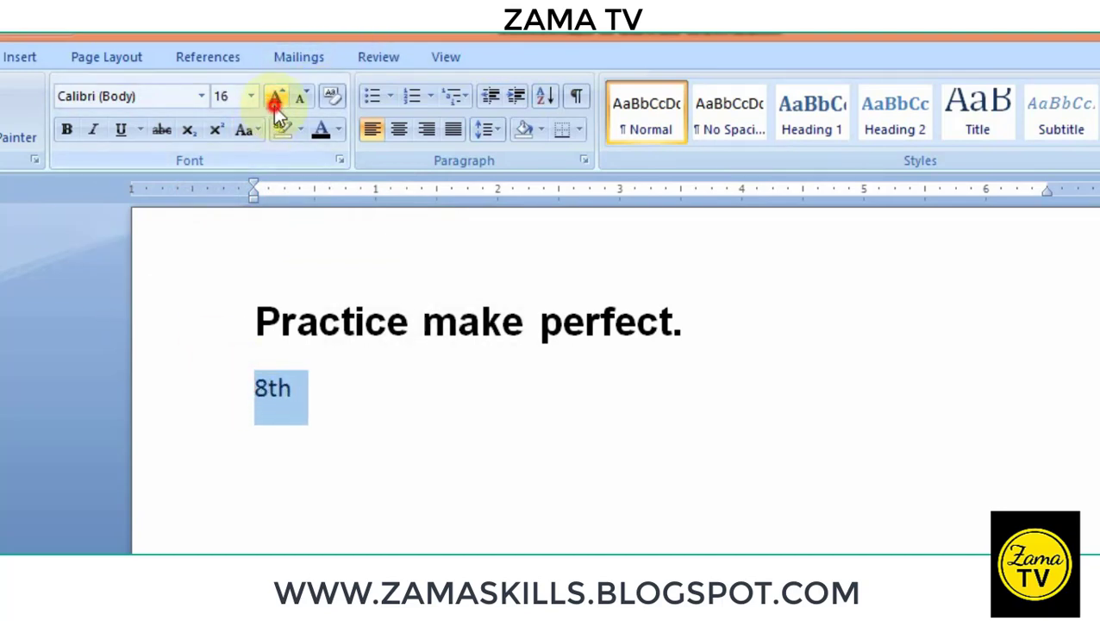
{"action": "left_click", "coordinate": [276, 98]}
{"action": "left_click", "coordinate": [276, 98]}
{"action": "left_click", "coordinate": [67, 131]}
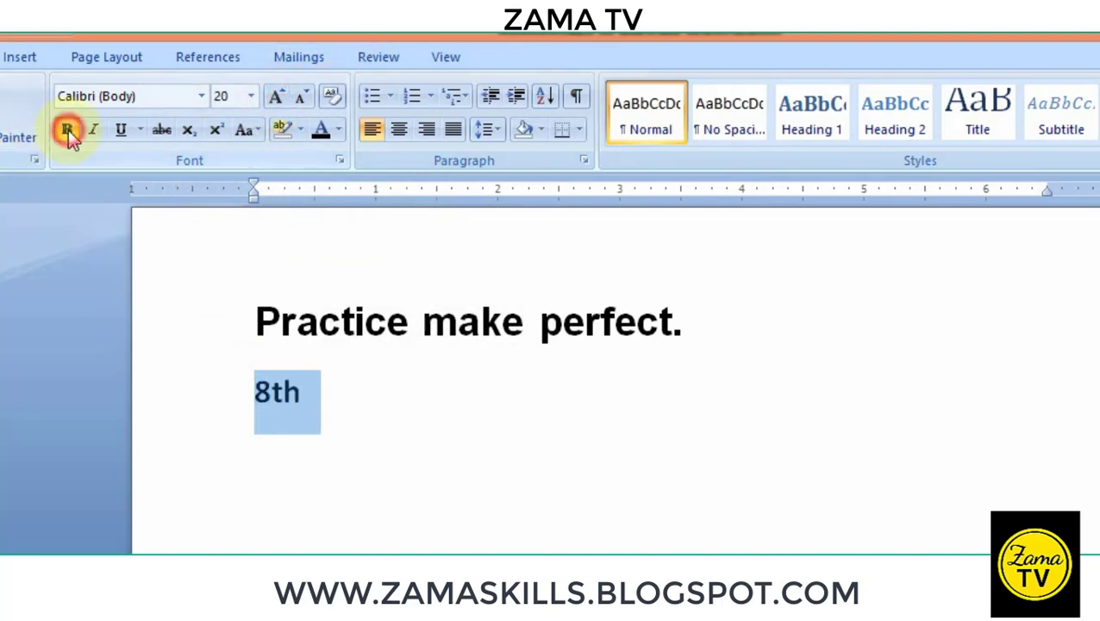
- Raise 'th' in 8th to superscript, then start erasing the 8th line
{"action": "left_click", "coordinate": [315, 536]}
{"action": "left_click_drag", "start_coordinate": [269, 390], "coordinate": [312, 394]}
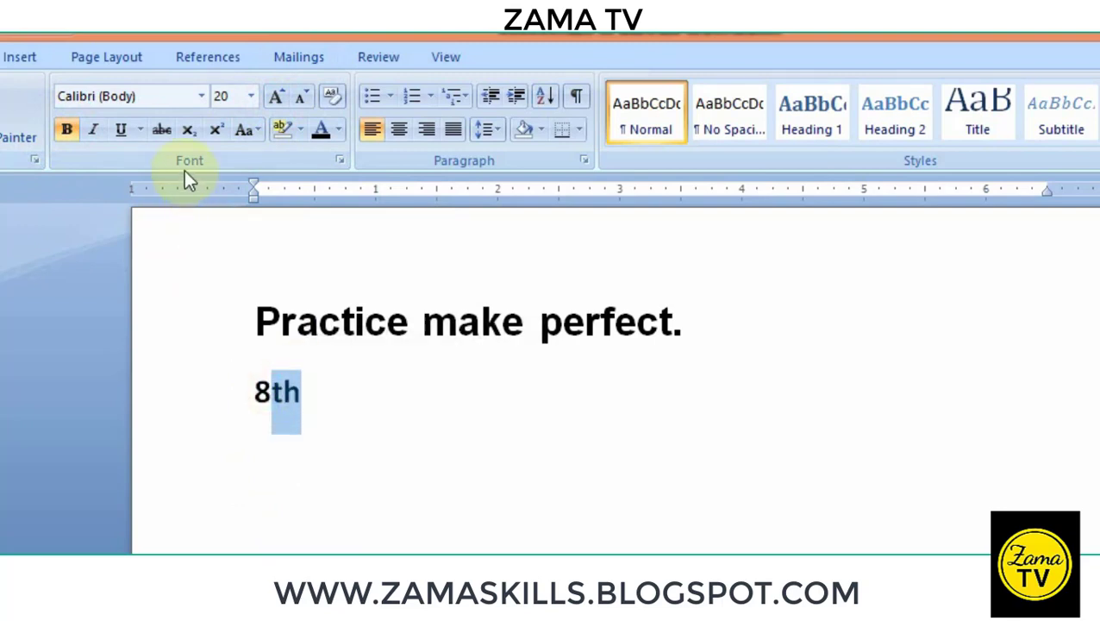
{"action": "left_click", "coordinate": [223, 131]}
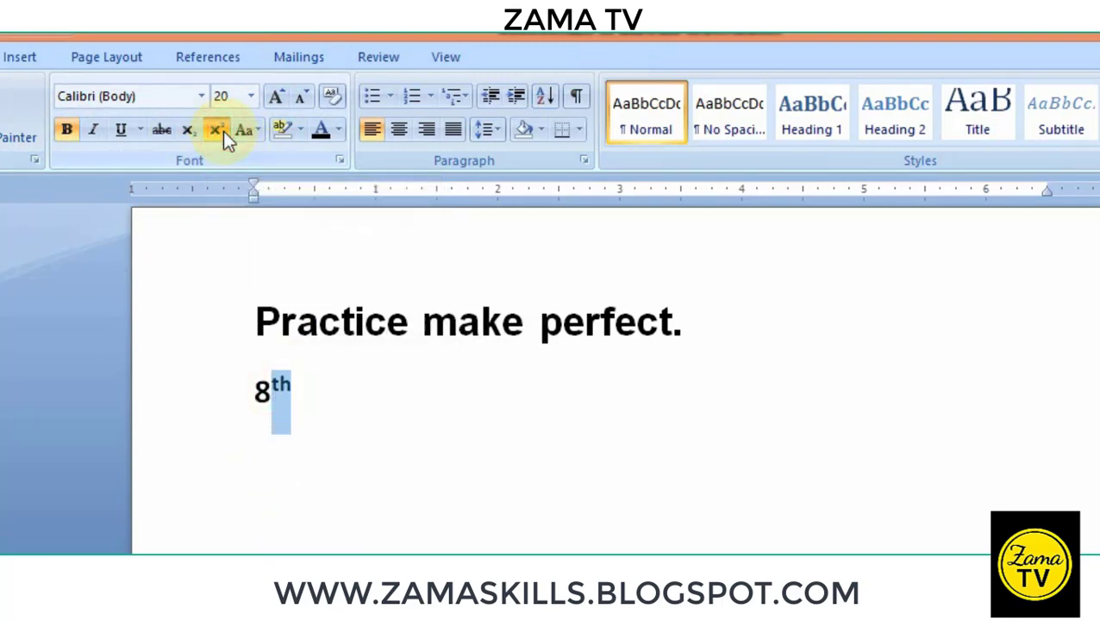
{"action": "left_click", "coordinate": [253, 483]}
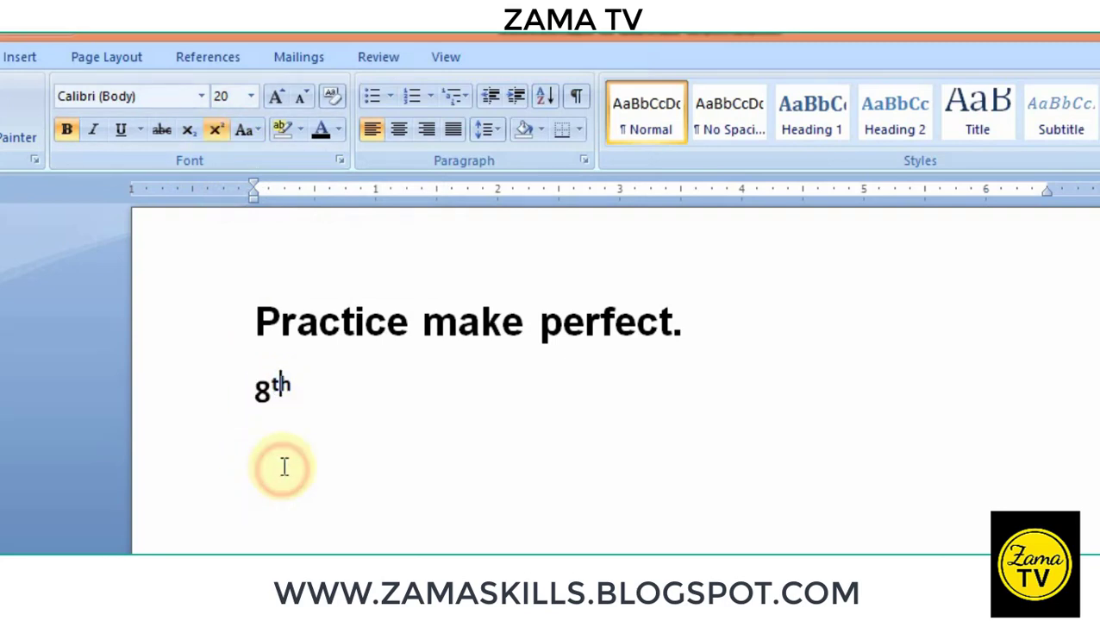
{"action": "left_click", "coordinate": [315, 447]}
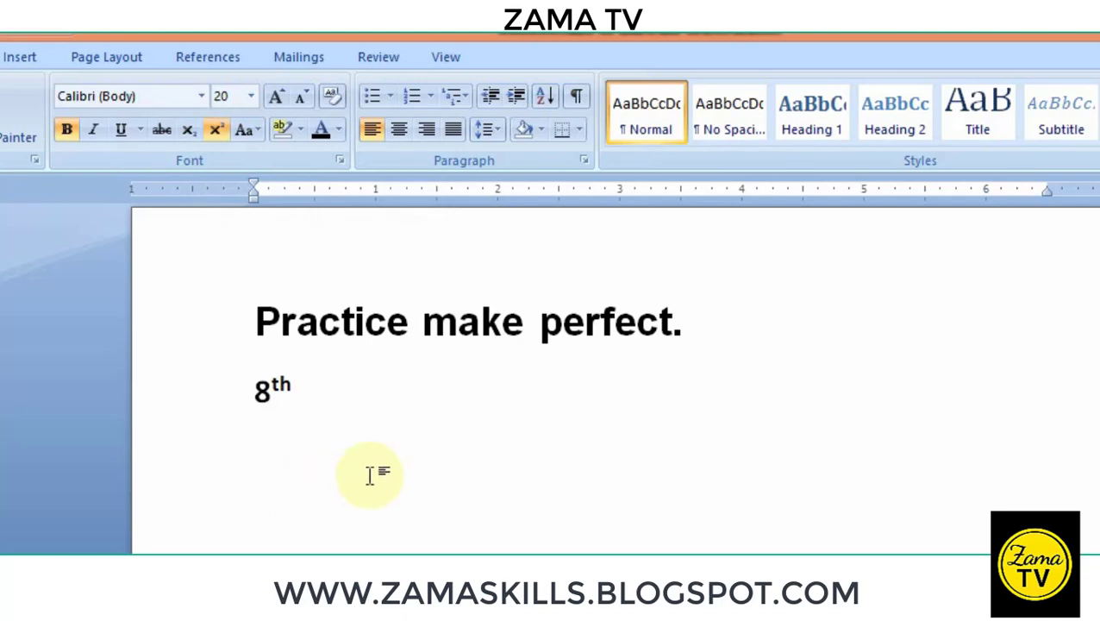
{"action": "key", "text": "BackSpace"}
{"action": "key", "text": "BackSpace"}
{"action": "key", "text": "BackSpace"}
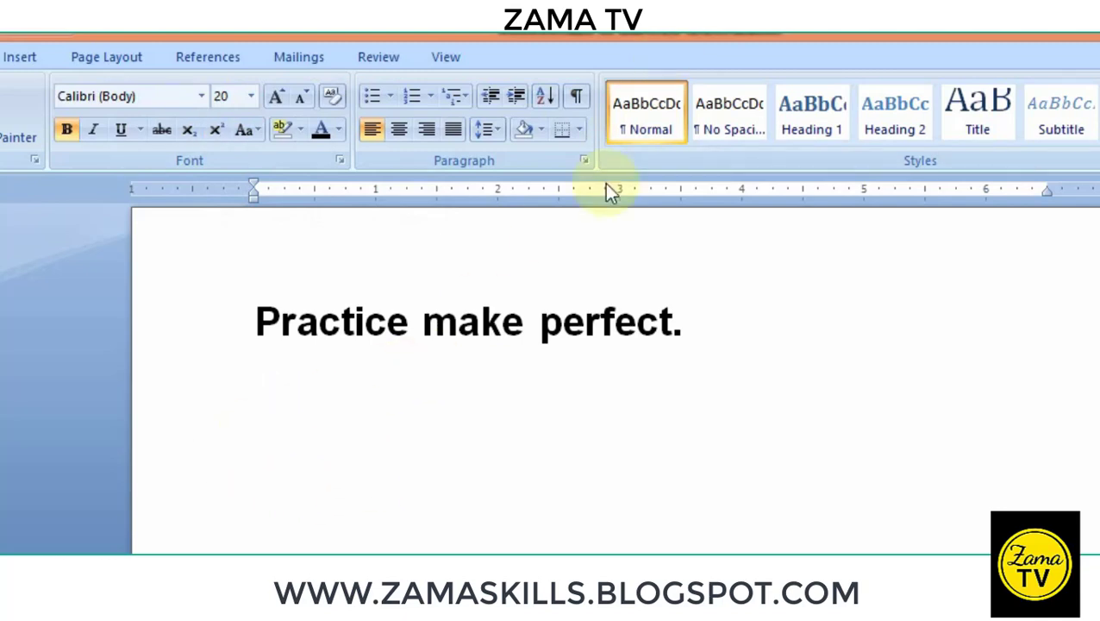
- Delete backward from the end of 'perfect.', leaving 'Practice make perf'
{"action": "left_click", "coordinate": [715, 326]}
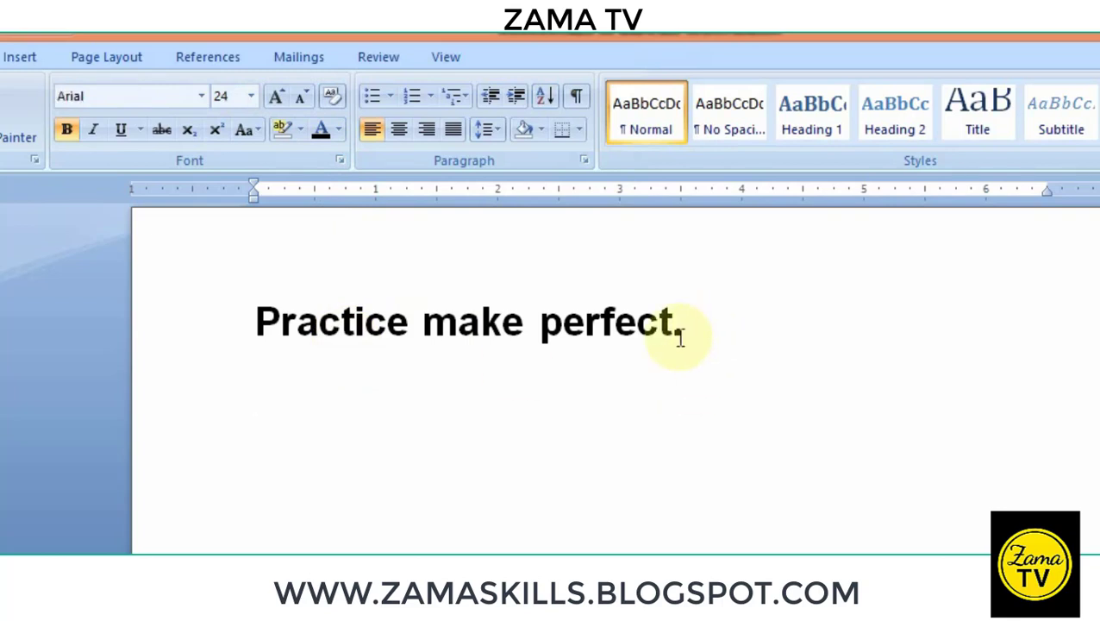
{"action": "key", "text": "BackSpace"}
{"action": "key", "text": "BackSpace"}
{"action": "key", "text": "BackSpace"}
{"action": "key", "text": "BackSpace"}
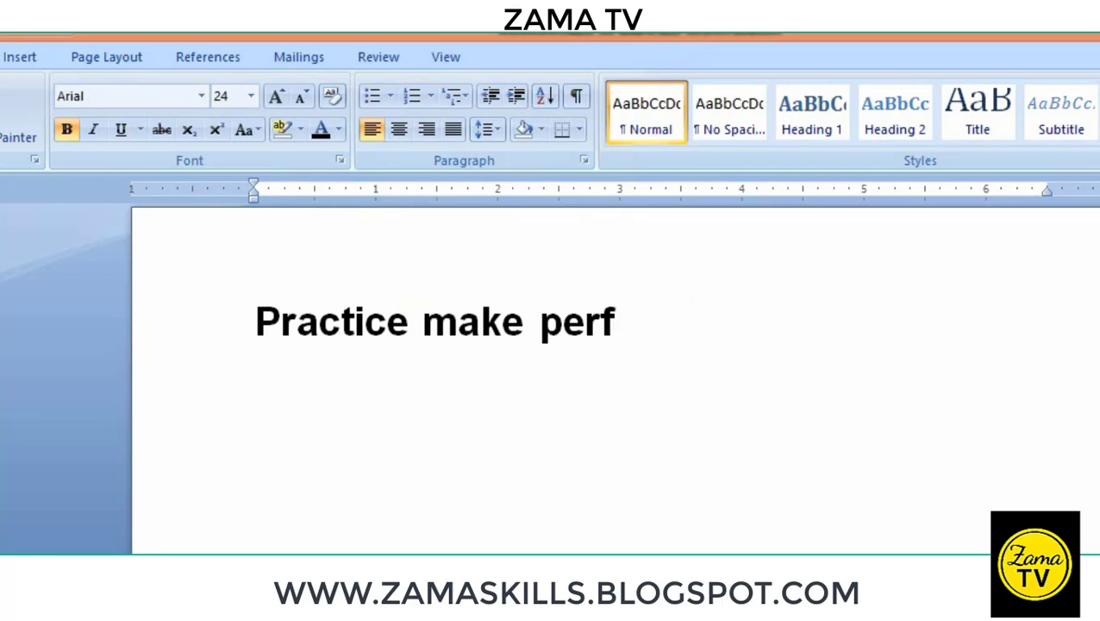
{"action": "key", "text": "BackSpace"}
{"action": "key", "text": "BackSpace"}
{"action": "key", "text": "BackSpace"}
{"action": "key", "text": "BackSpace"}
{"action": "key", "text": "BackSpace"}
{"action": "key", "text": "BackSpace"}
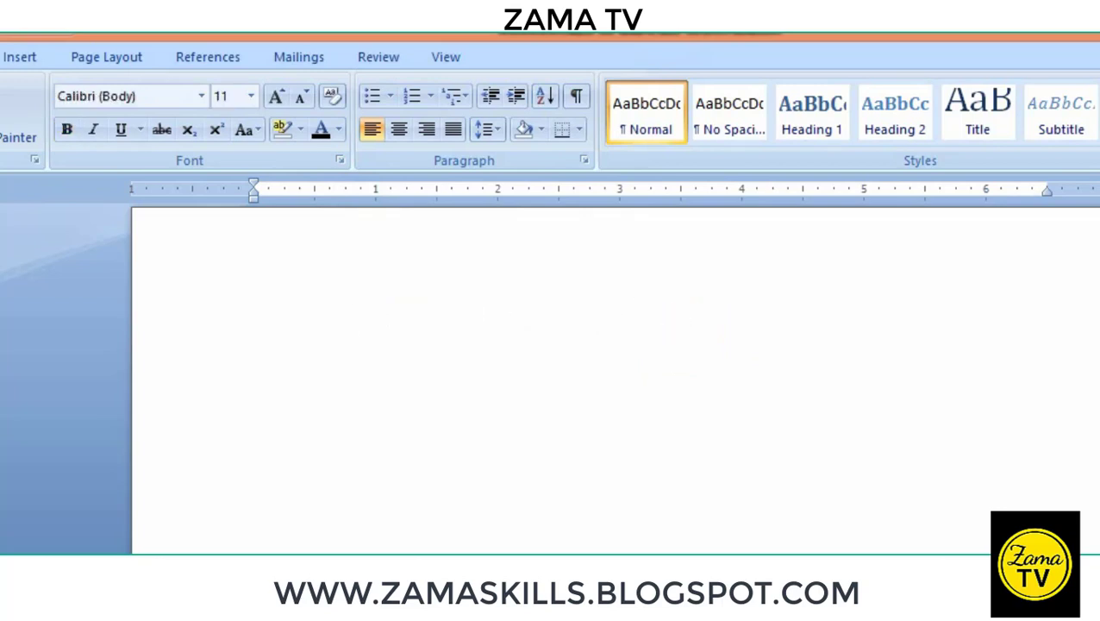